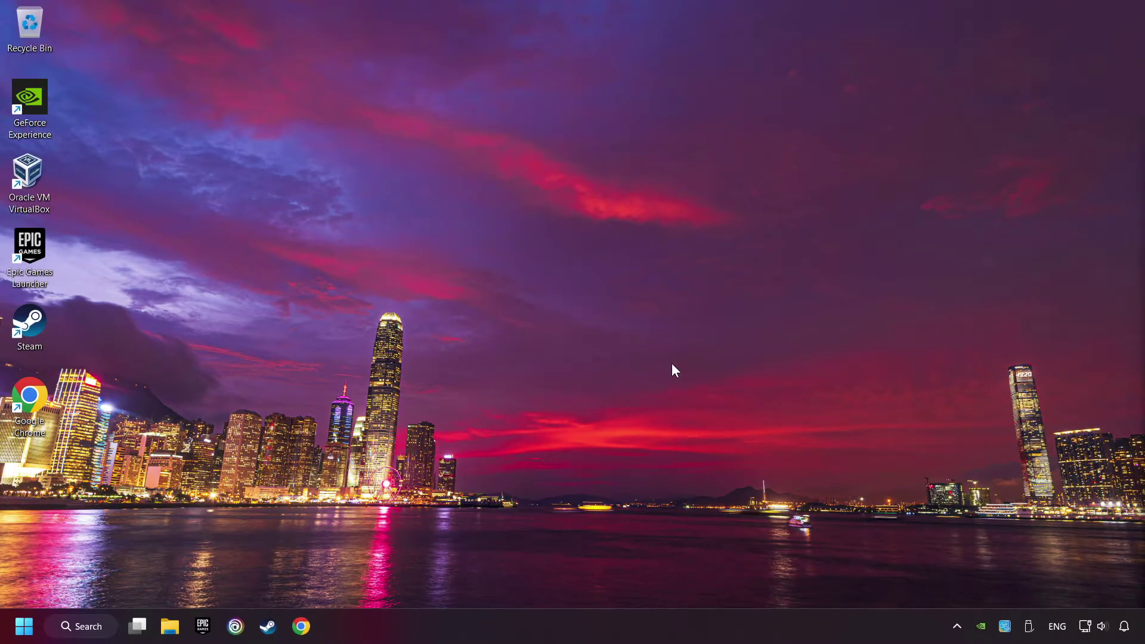
Step: Turn on automatic time zone and automatic time, sync the clock now, and close Settings
right_click(1120, 623)
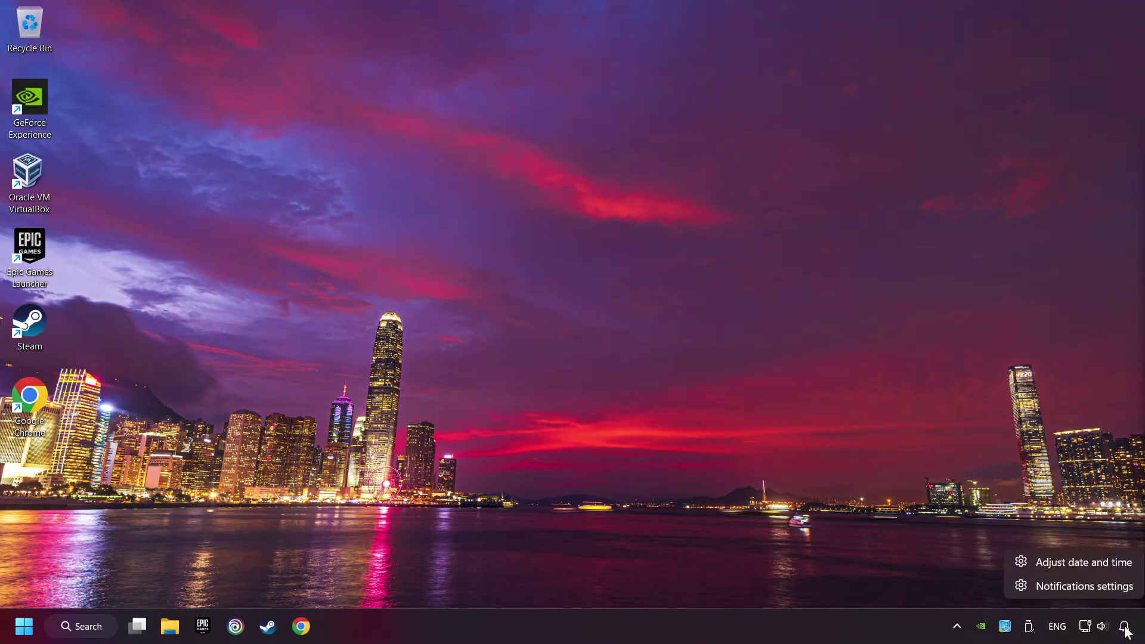
left_click(1123, 565)
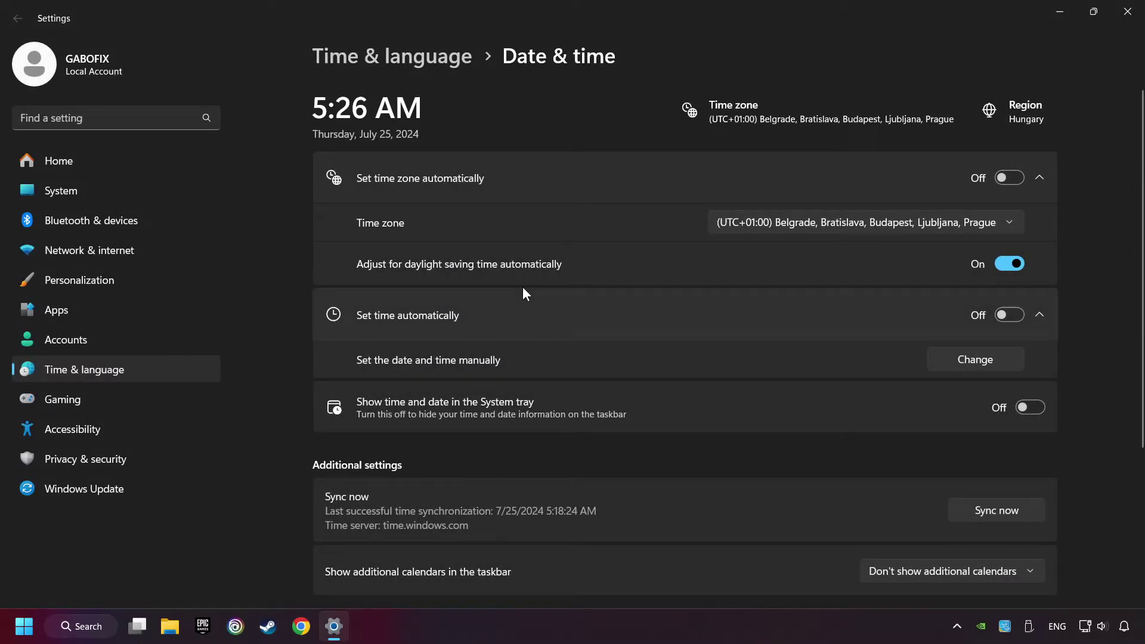
left_click(1007, 178)
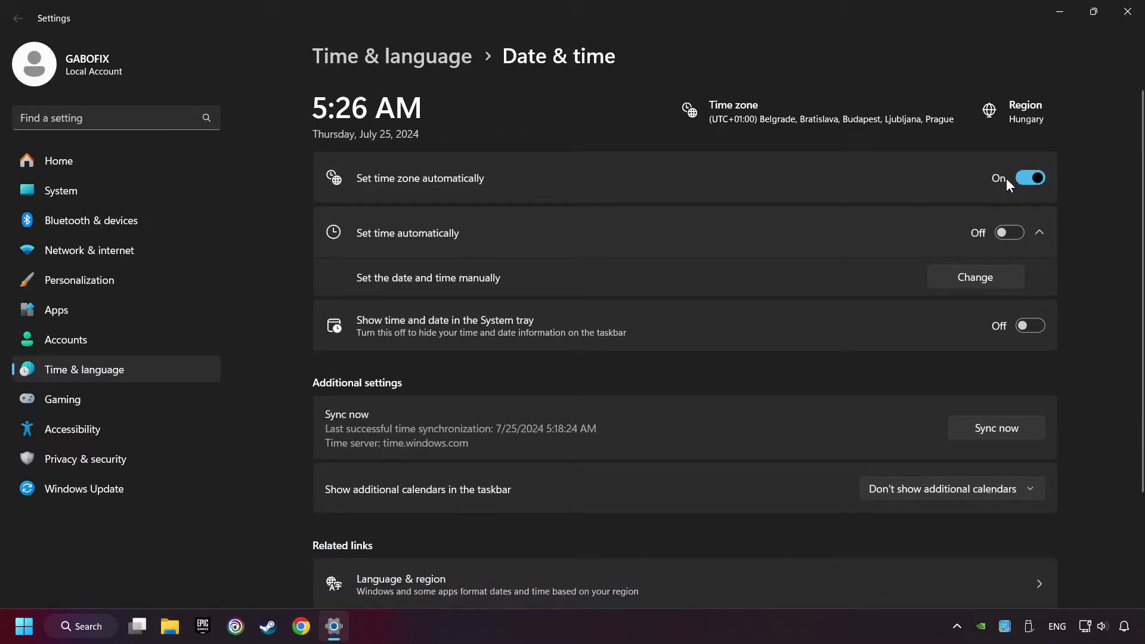
left_click(1014, 232)
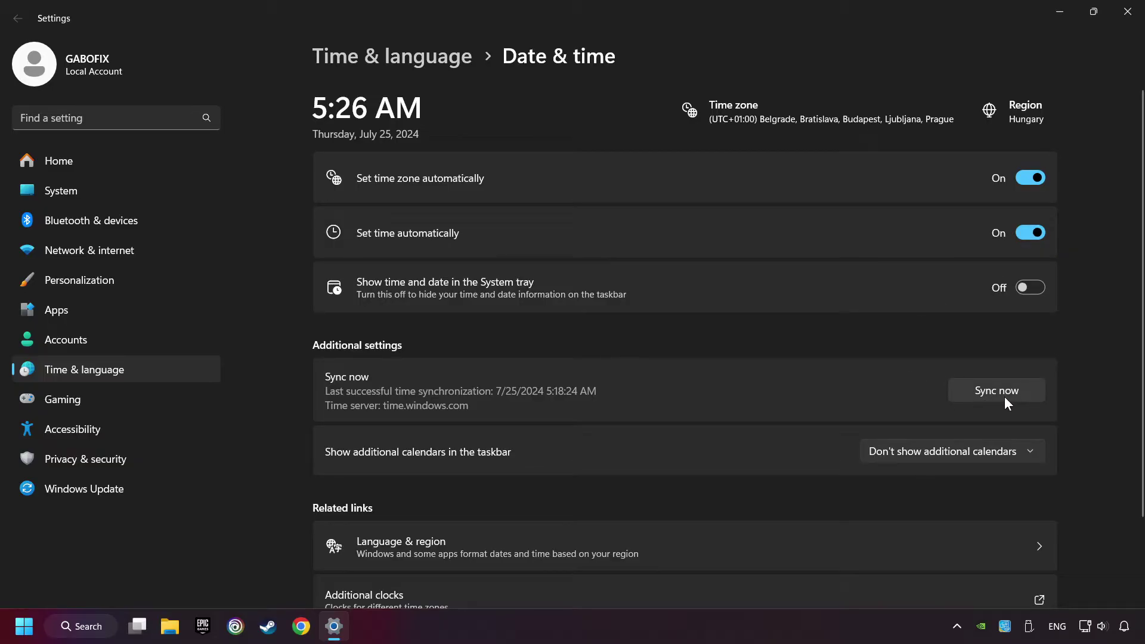
left_click(1029, 397)
left_click(1124, 23)
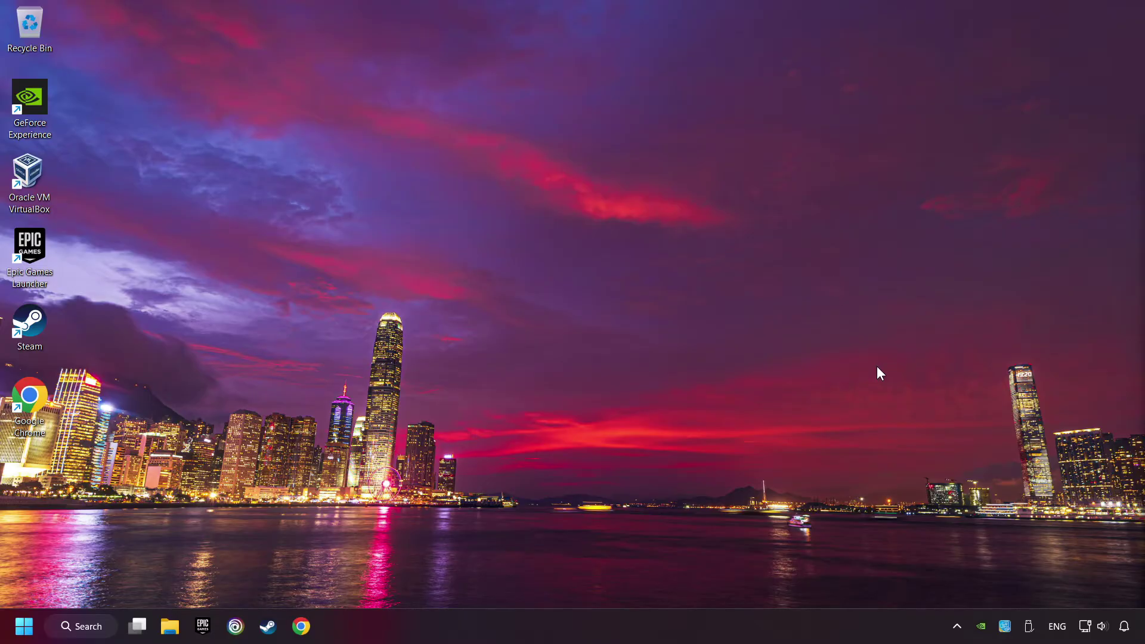
Step: Save the Proxy settings with the manual proxy server switched off, then close Settings
right_click(1085, 626)
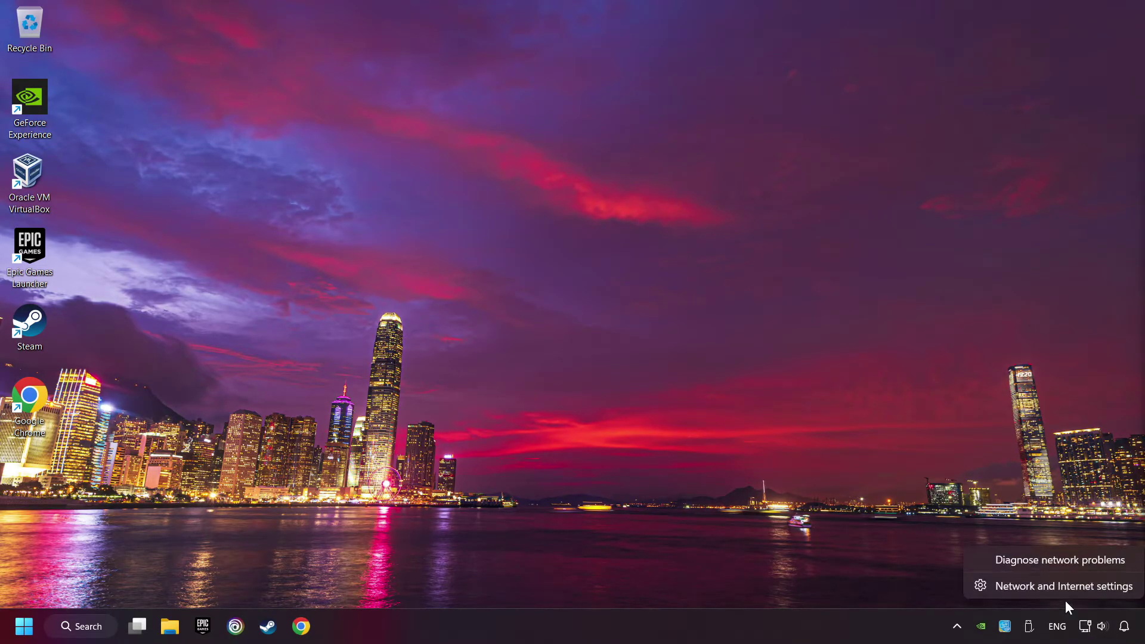
left_click(1093, 590)
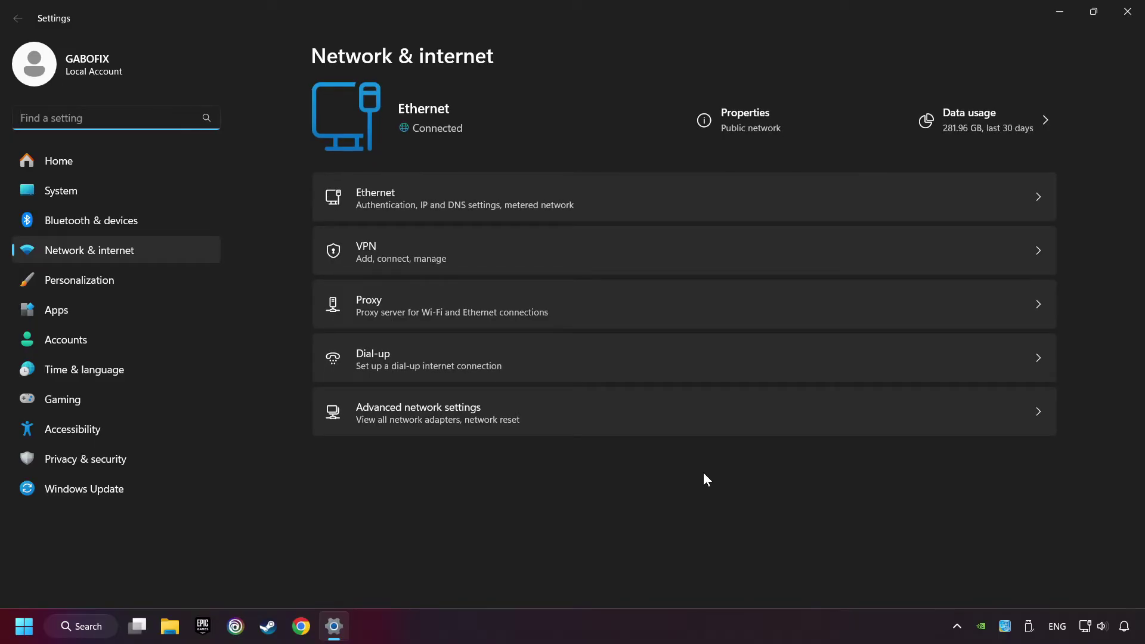
left_click(600, 305)
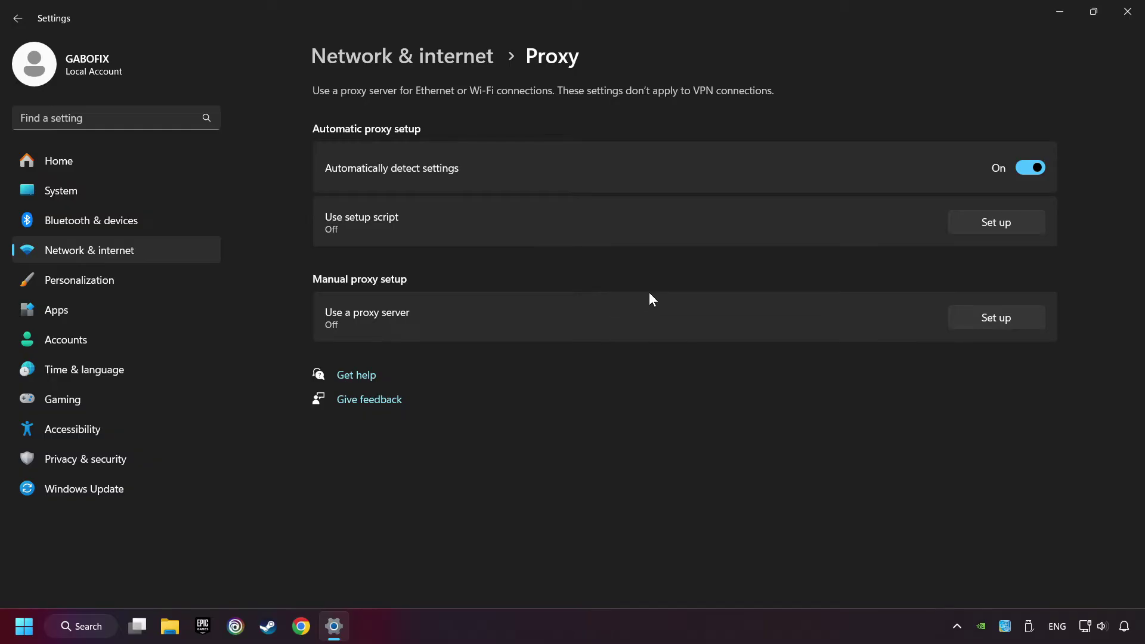
left_click(996, 319)
left_click(403, 207)
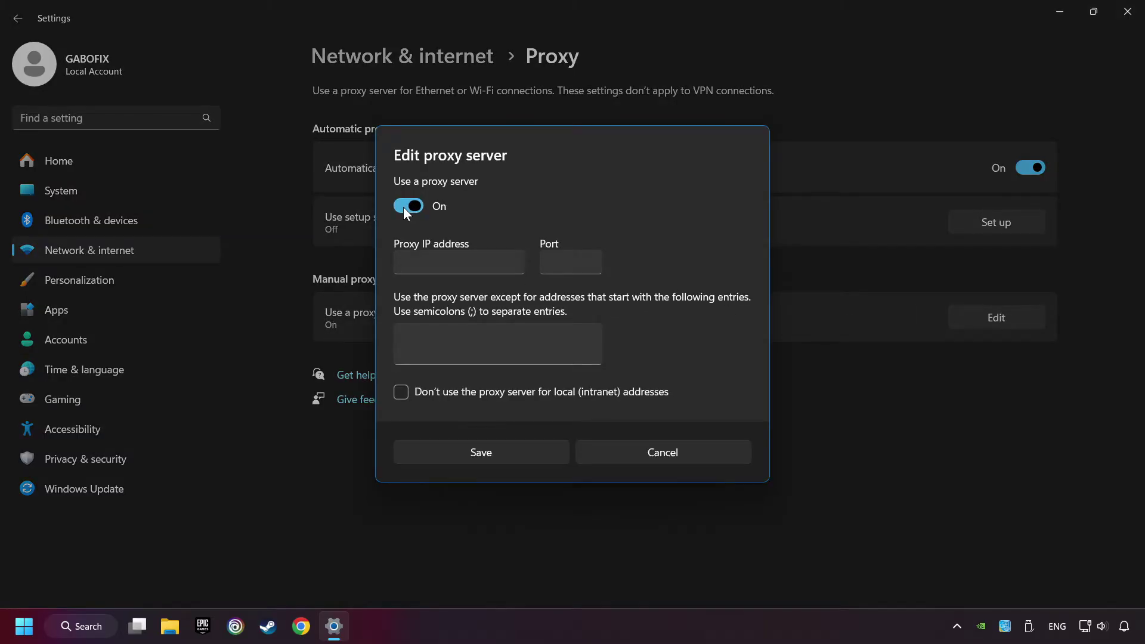
left_click(403, 207)
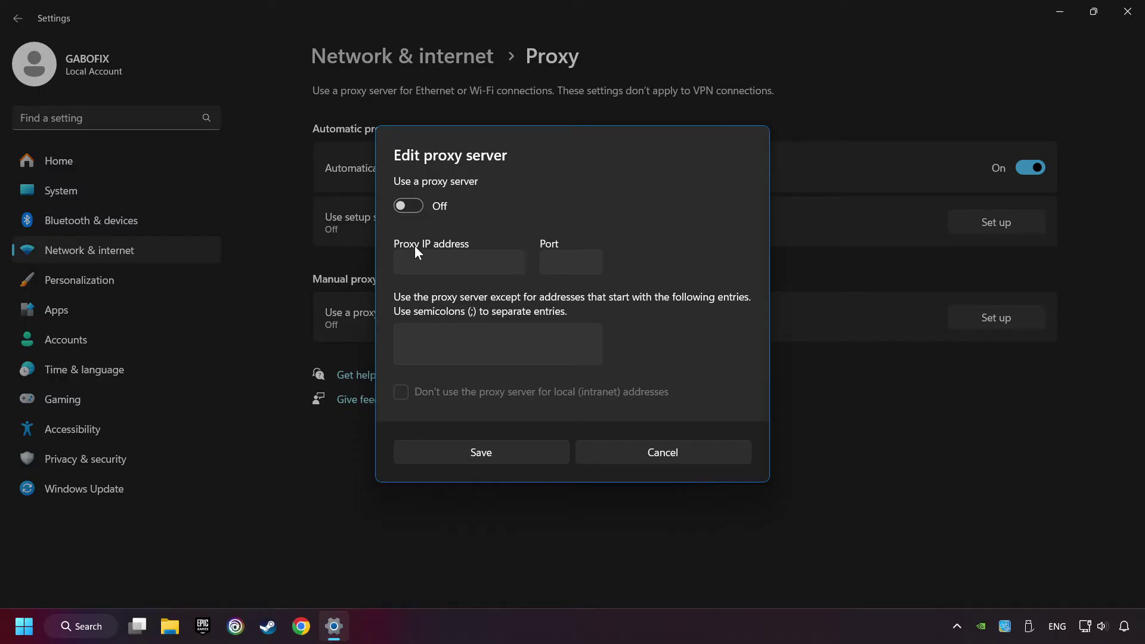
left_click(504, 458)
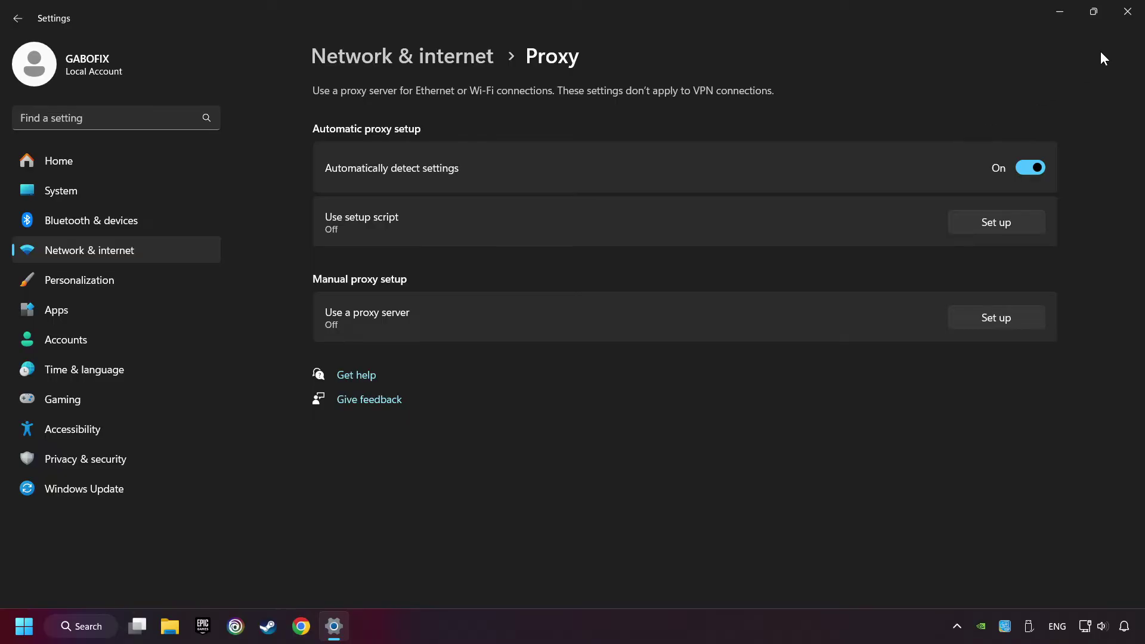
left_click(1127, 13)
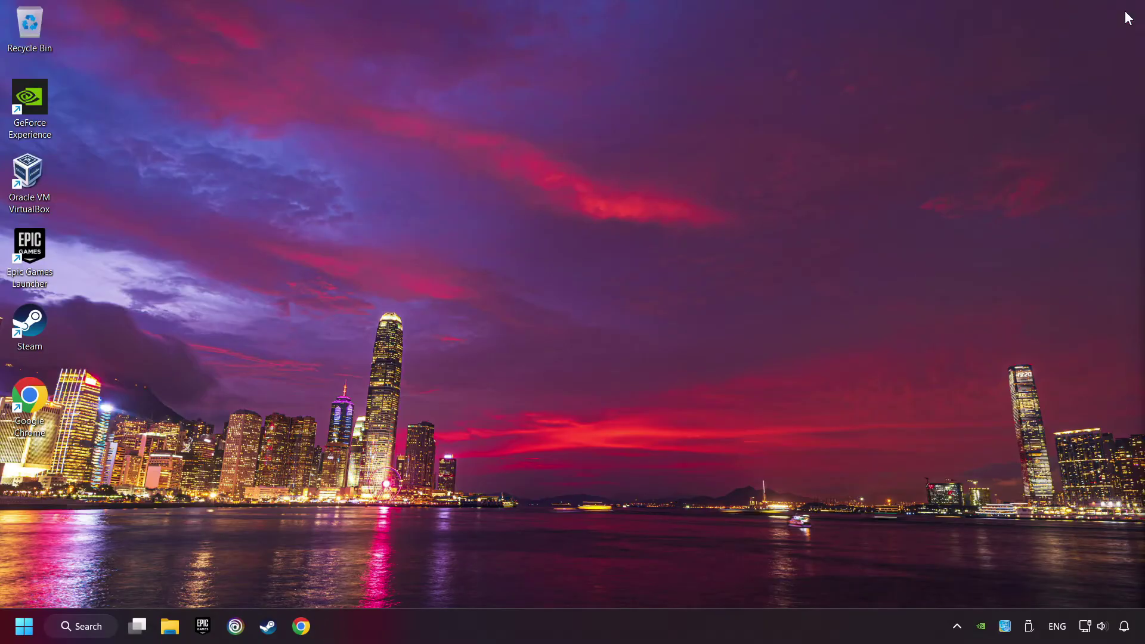
Step: Launch Command Prompt as administrator from a 'cmd' search
left_click(80, 626)
type("cmd")
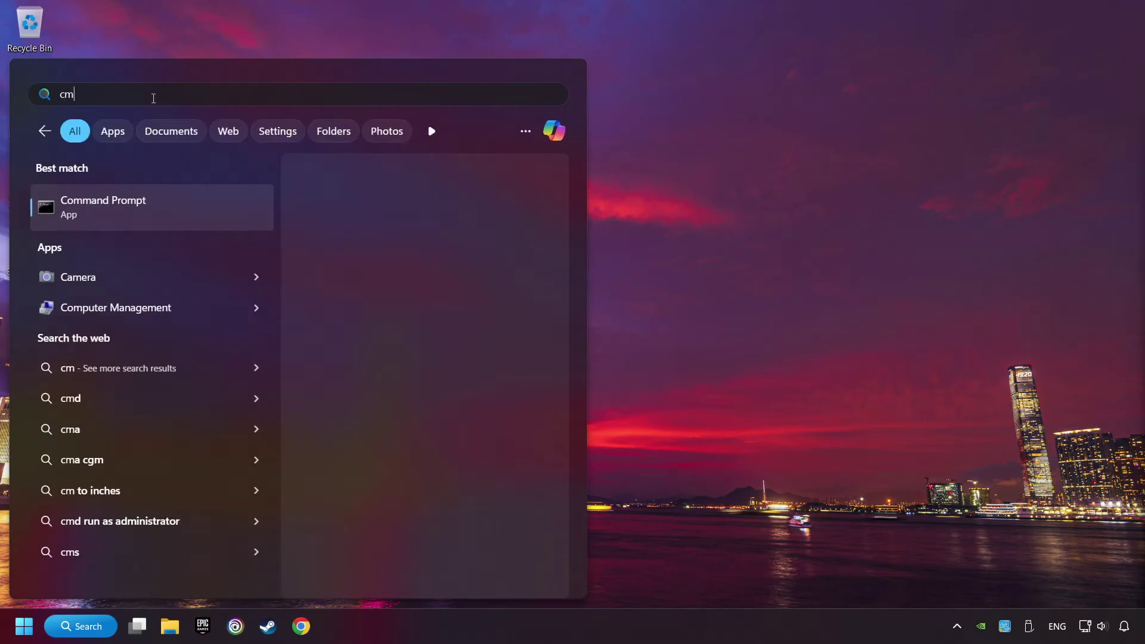
right_click(206, 207)
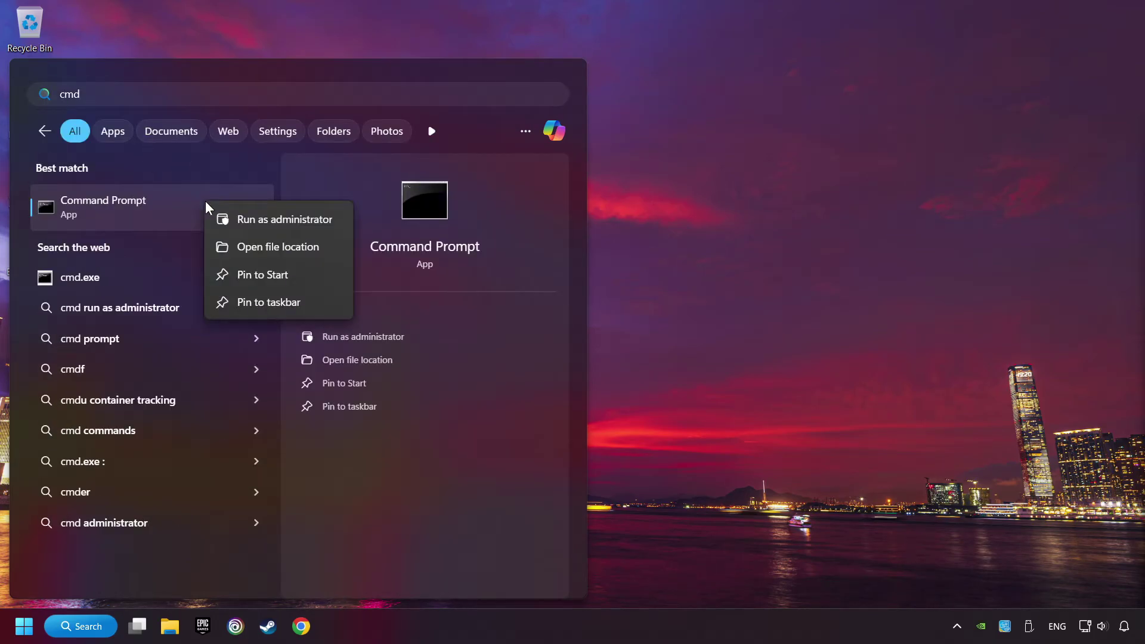
left_click(272, 225)
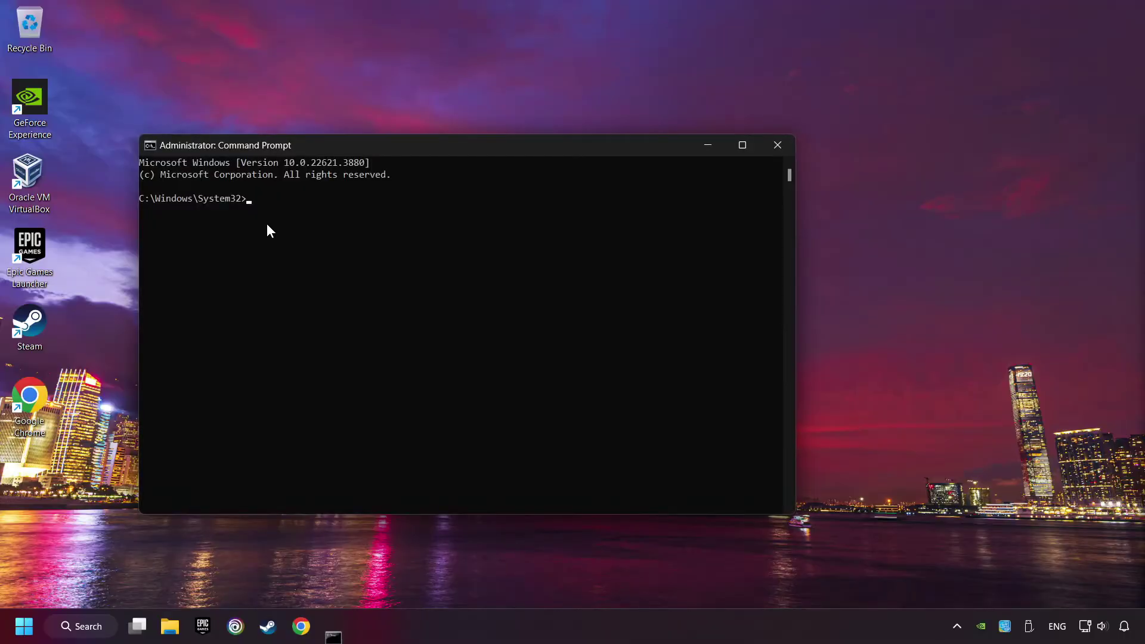
Step: Place the console top-left beside commands.txt and select the ipconfig /flushdns line
left_click_drag(340, 142, 211, 19)
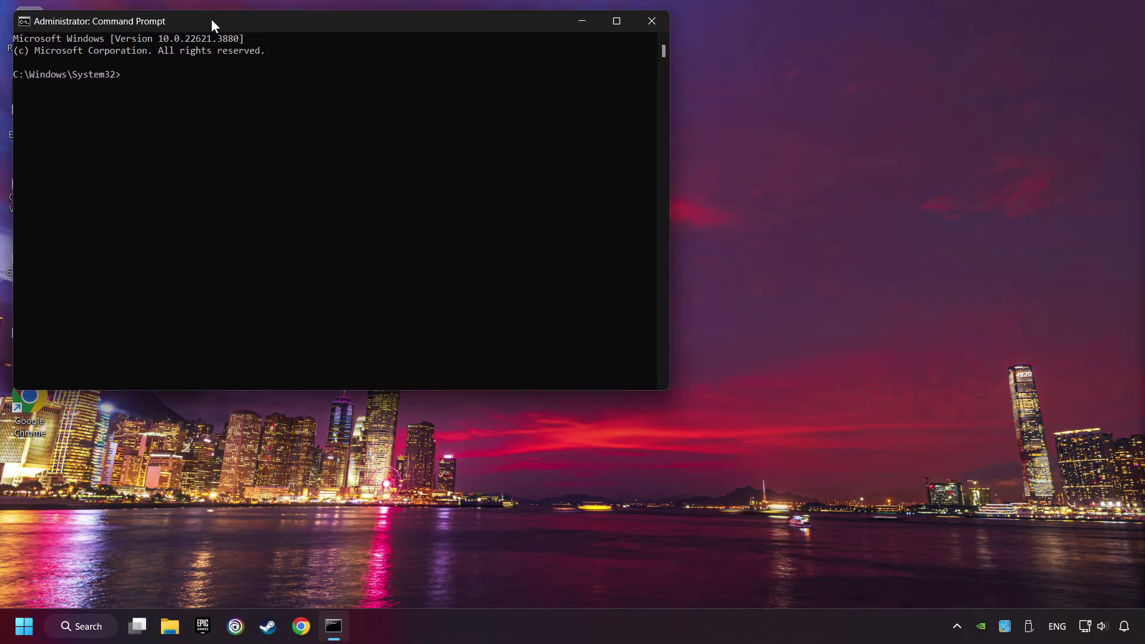
left_click_drag(1144, 394, 866, 353)
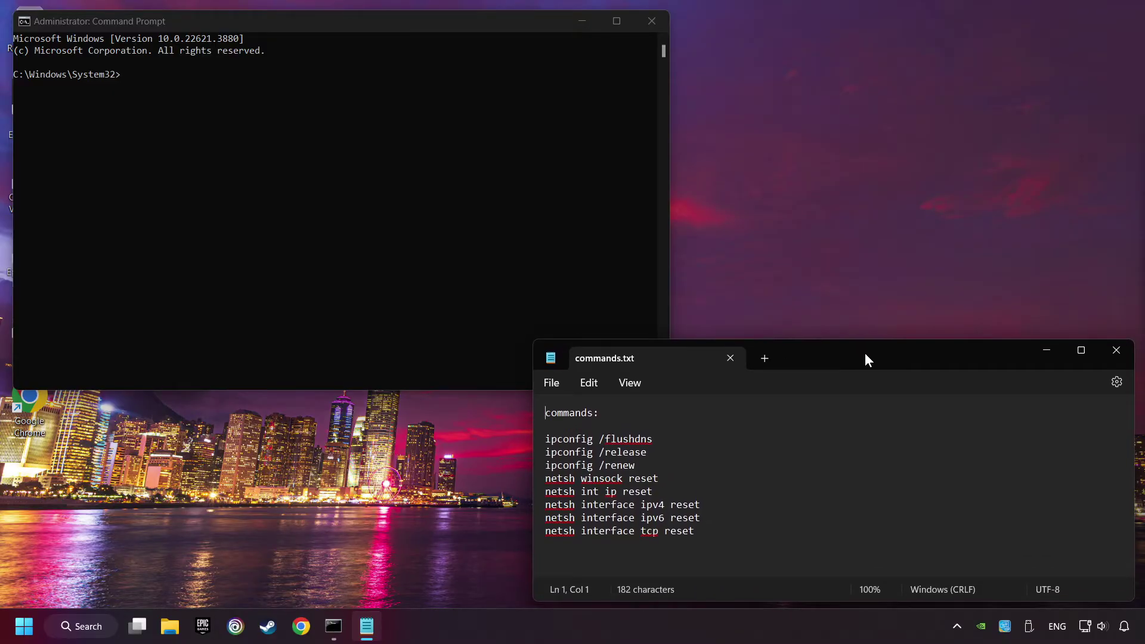
left_click_drag(664, 438, 532, 441)
key("ctrl+c")
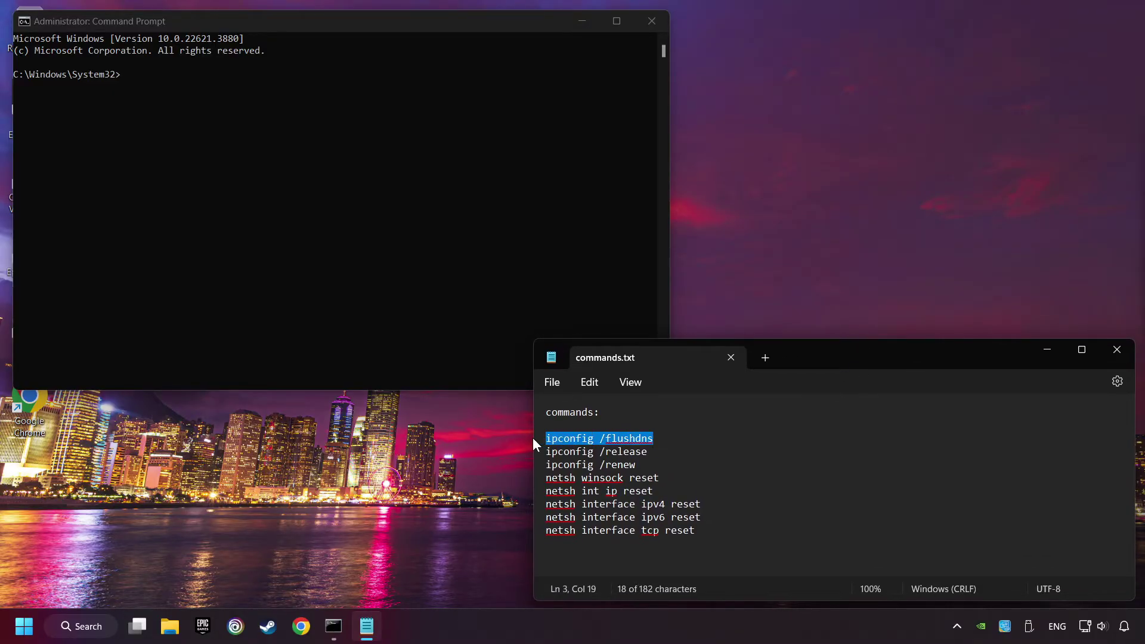
Step: Run ipconfig /flushdns, ipconfig /release and ipconfig /renew in the admin console
left_click(269, 128)
key("ctrl+v")
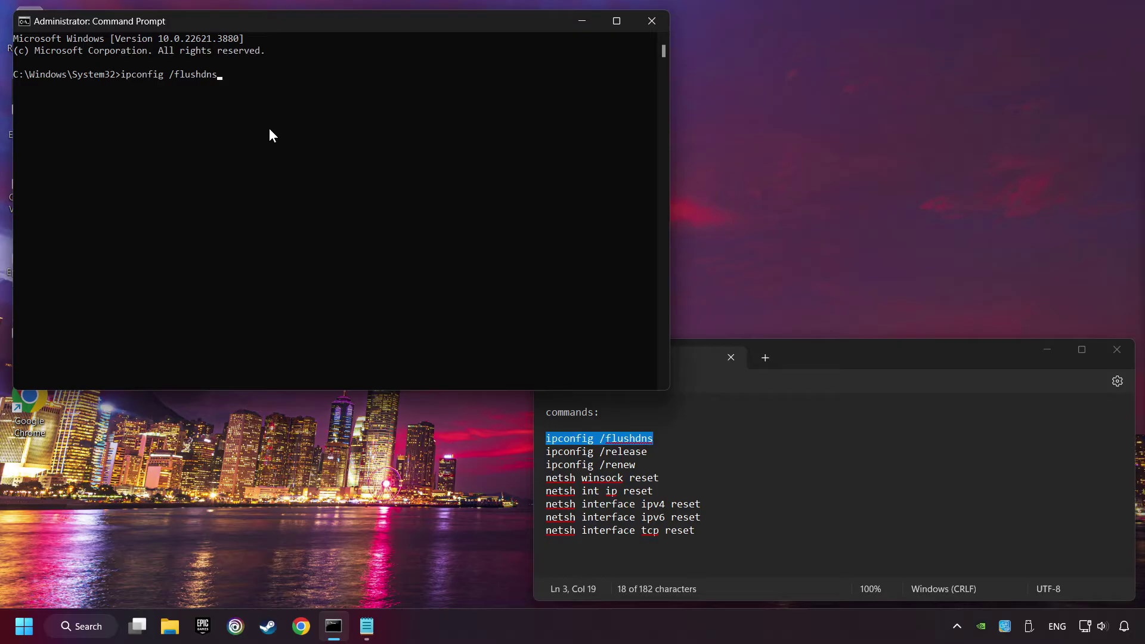
key("Return")
left_click_drag(667, 455, 521, 452)
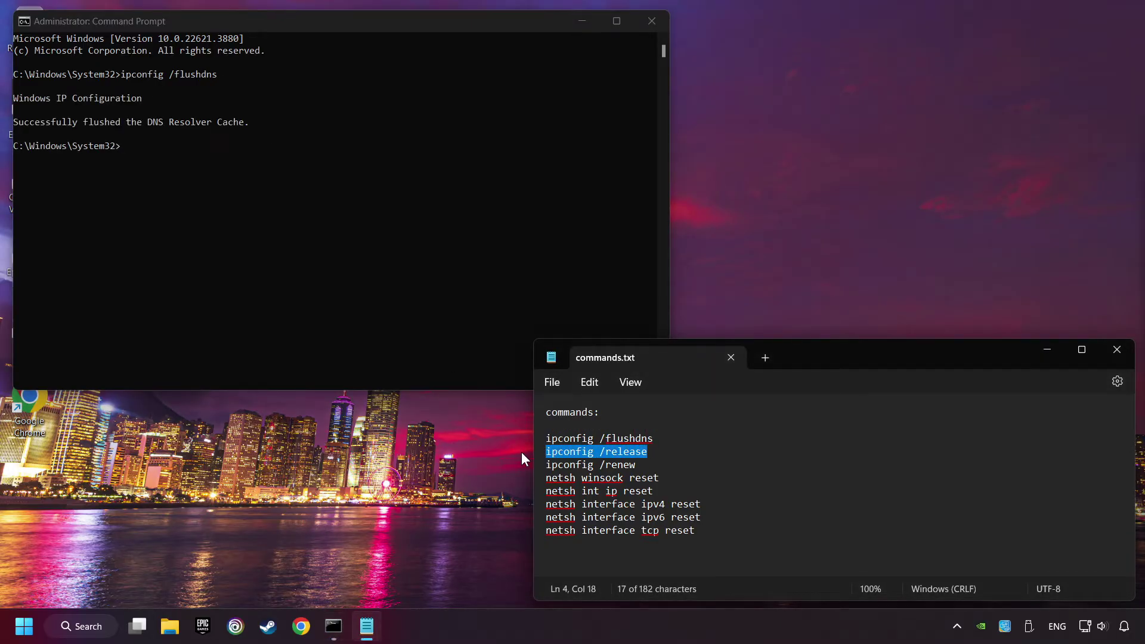
left_click(335, 230)
type("ipconfig /release")
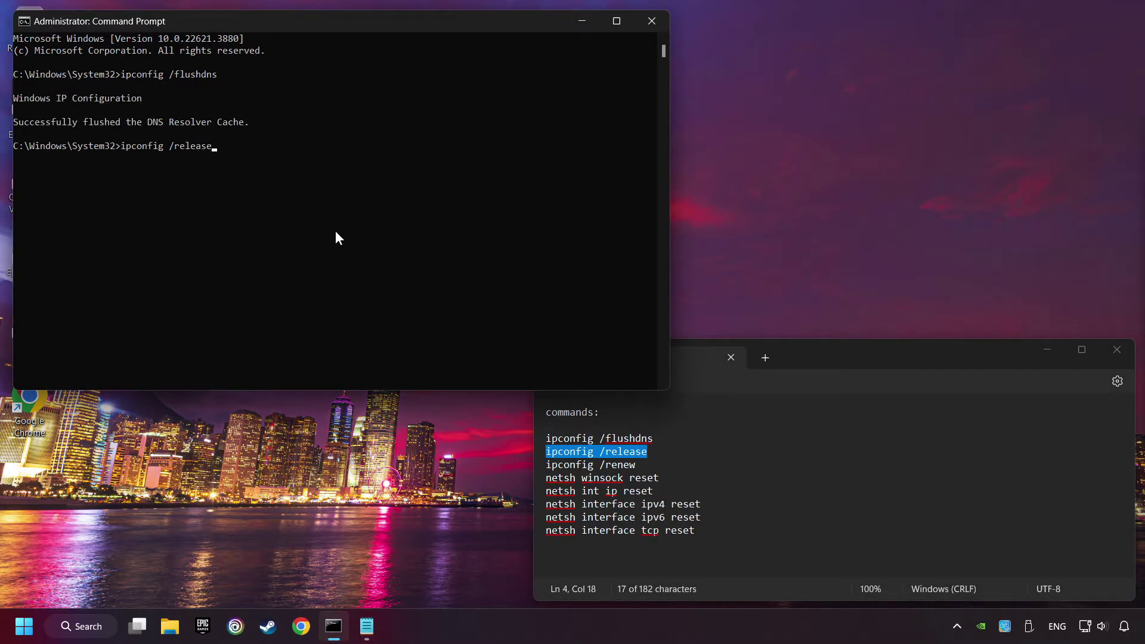
key("Return")
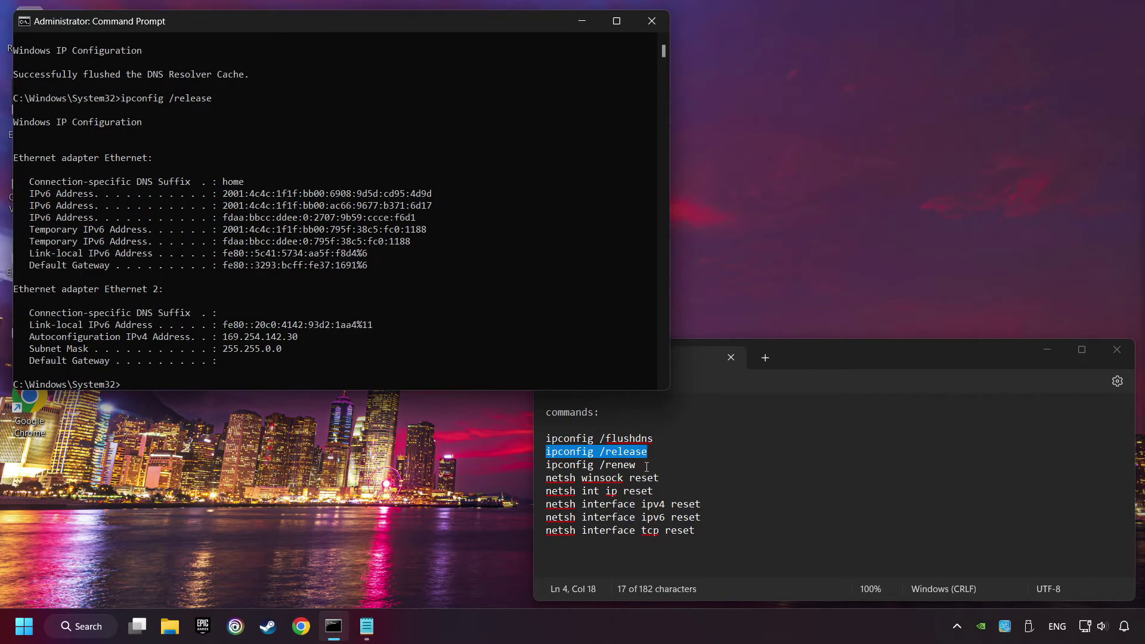
left_click_drag(647, 466, 529, 466)
key("ctrl+c")
left_click(396, 302)
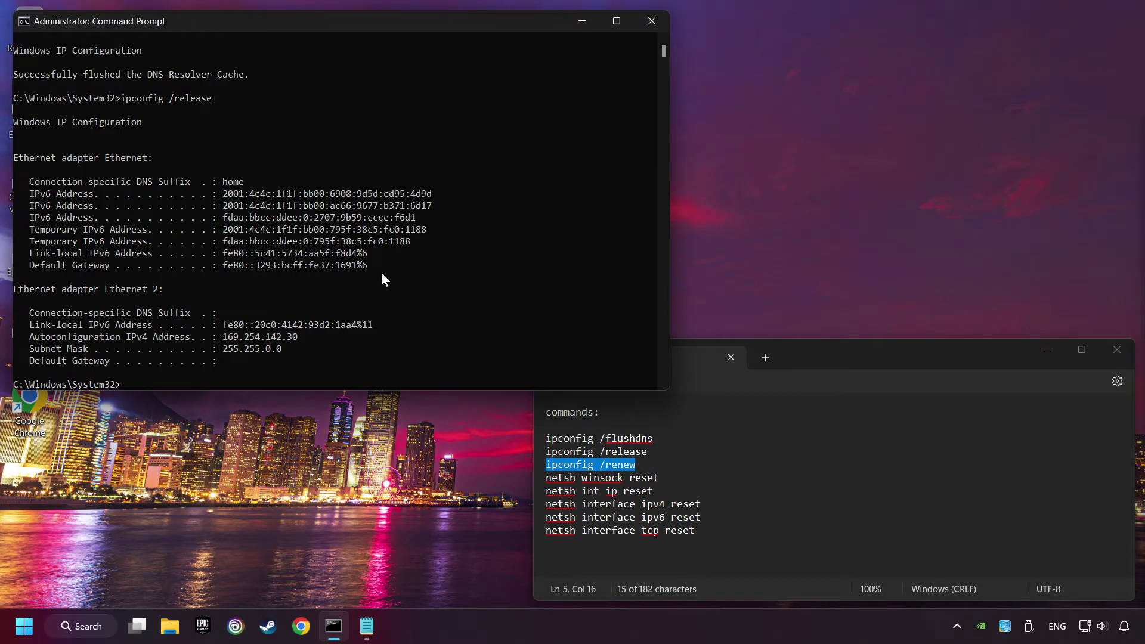
key("ctrl+v")
key("Return")
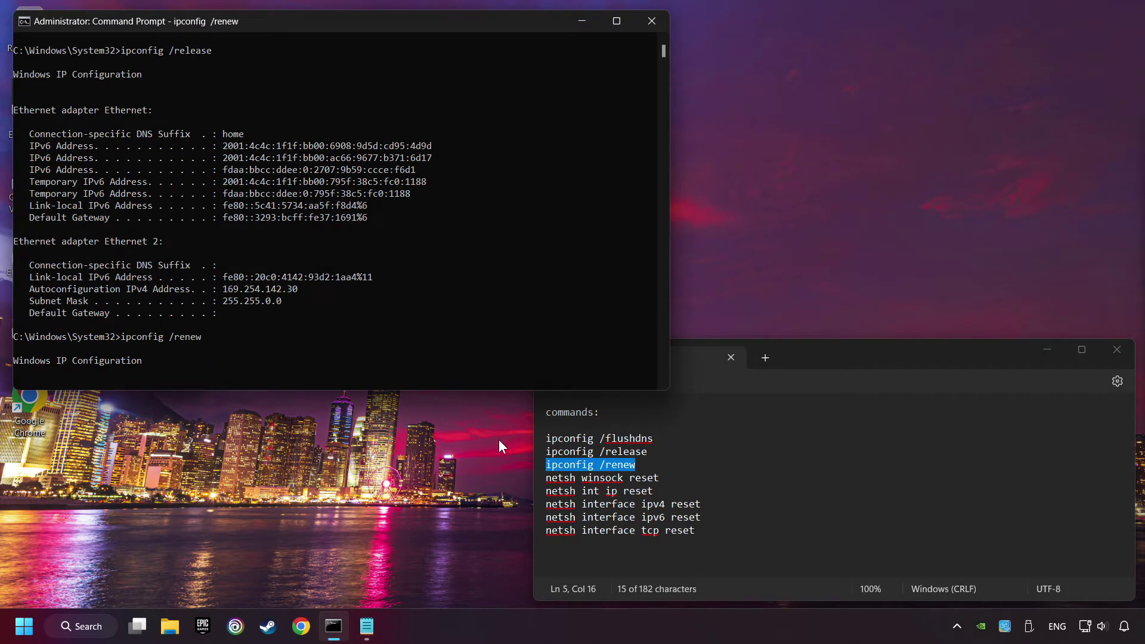
Step: Run netsh winsock reset and netsh int ip reset
left_click_drag(659, 478, 532, 477)
key("ctrl+c")
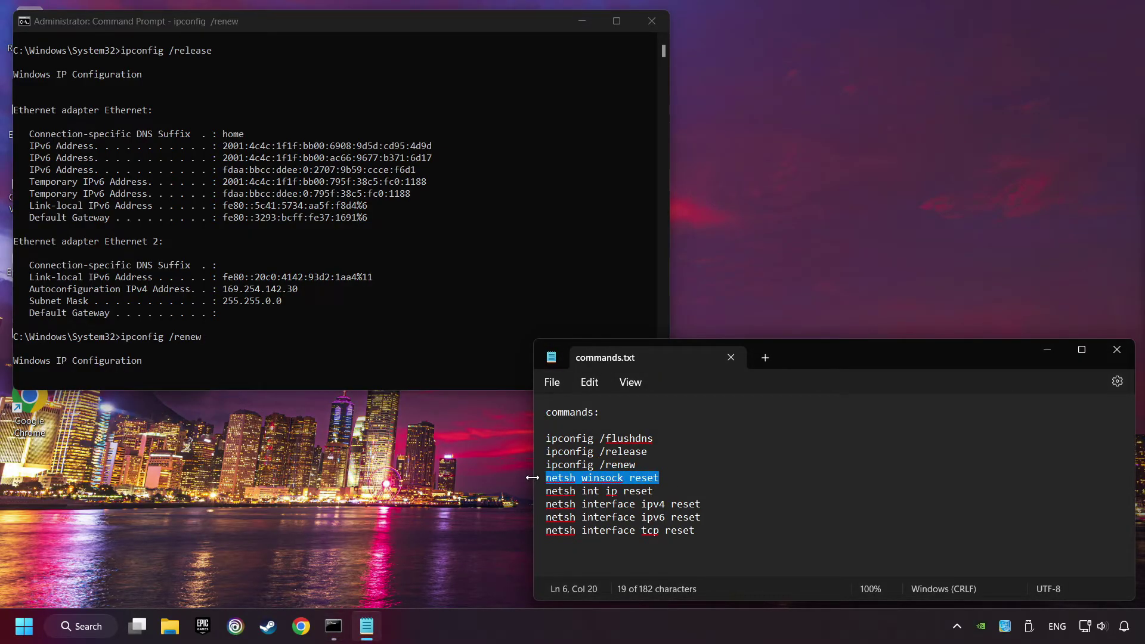
left_click(367, 187)
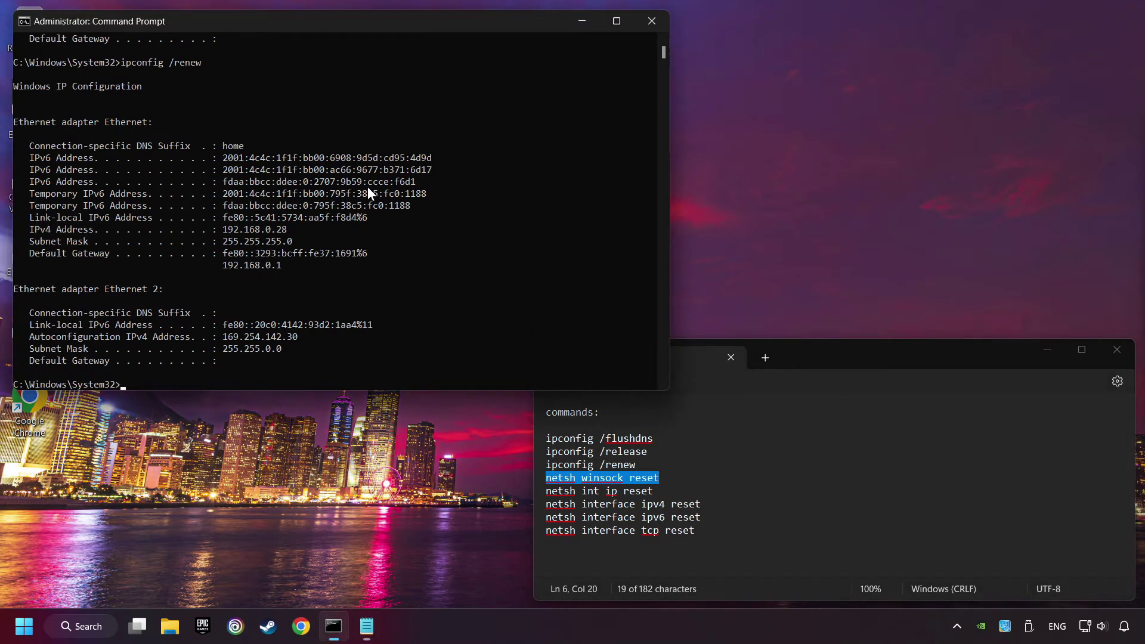
key("ctrl+v")
key("Return")
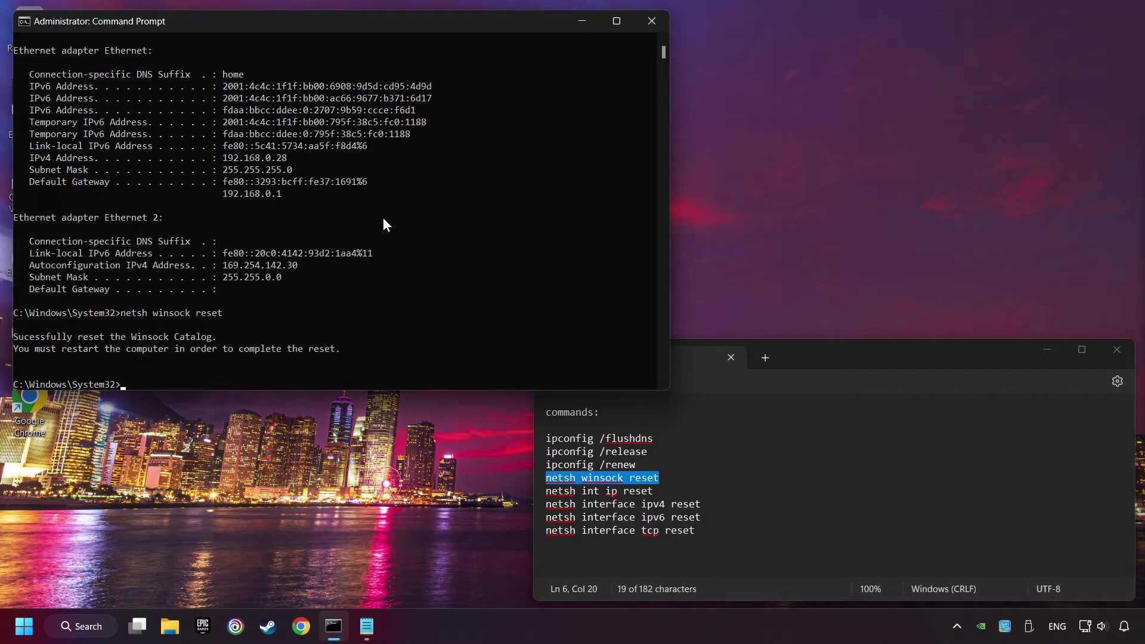
left_click_drag(653, 491, 545, 491)
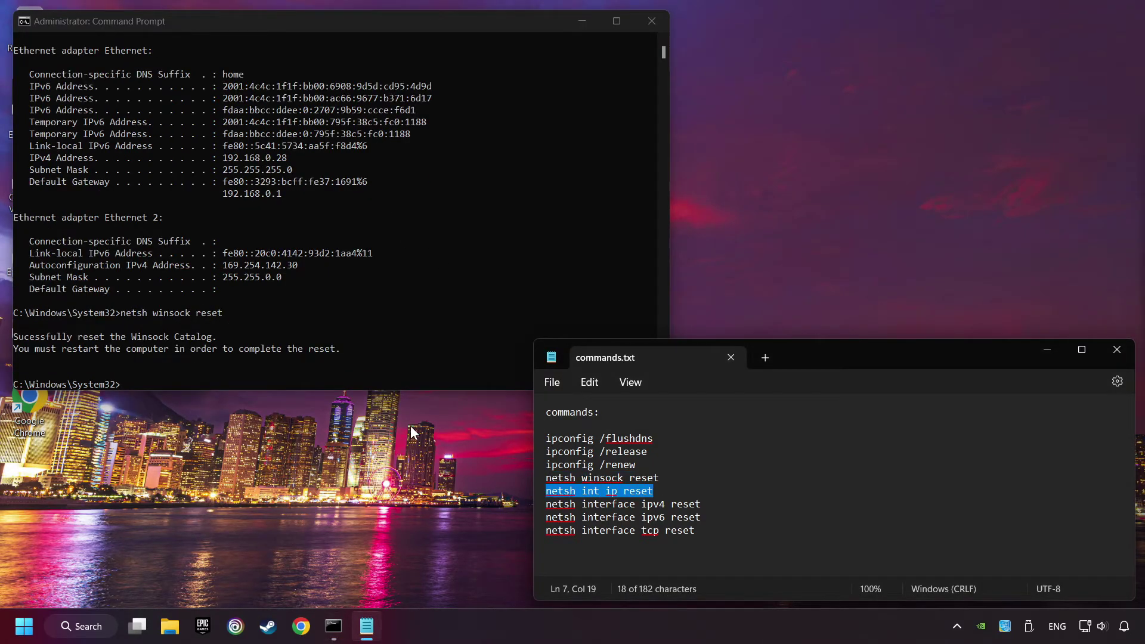
left_click(348, 301)
type("netsh int ip reset")
key("Return")
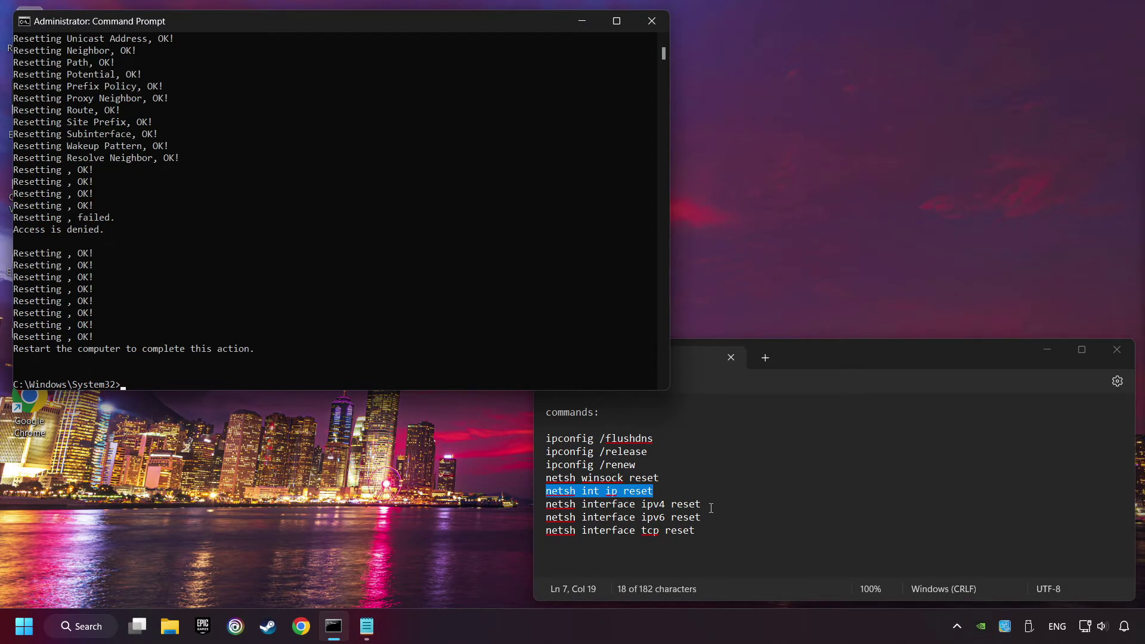
Step: Paste the netsh interface ipv4 and ipv6 reset commands, clearing each without running it
left_click_drag(711, 507, 527, 500)
key("ctrl+c")
left_click(412, 227)
key("ctrl+v")
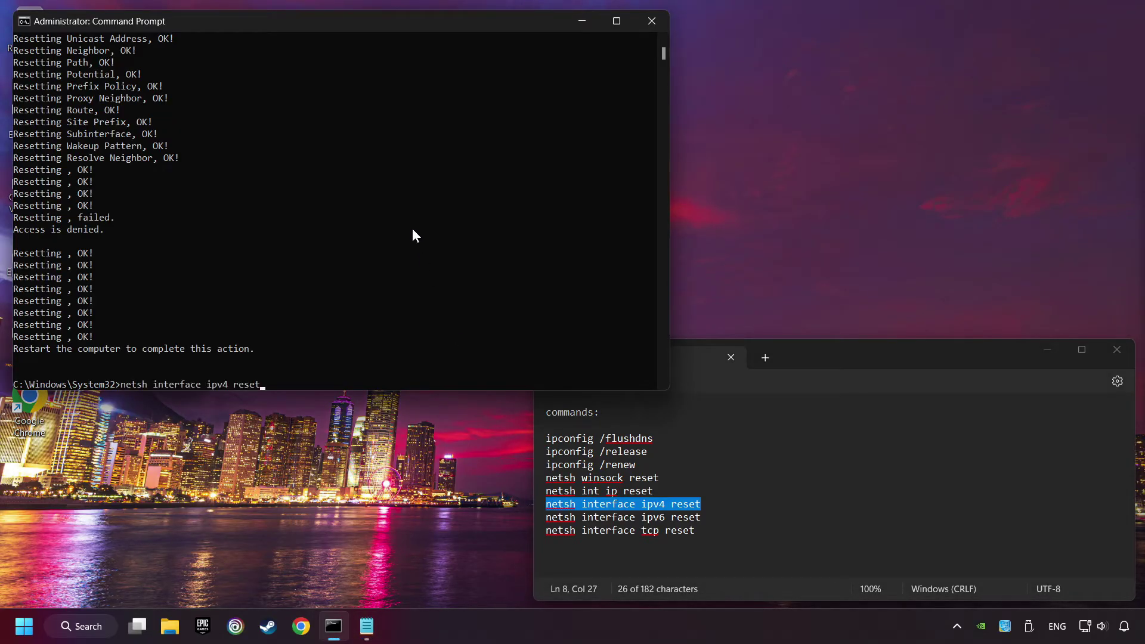
key("Escape")
left_click_drag(704, 519, 493, 523)
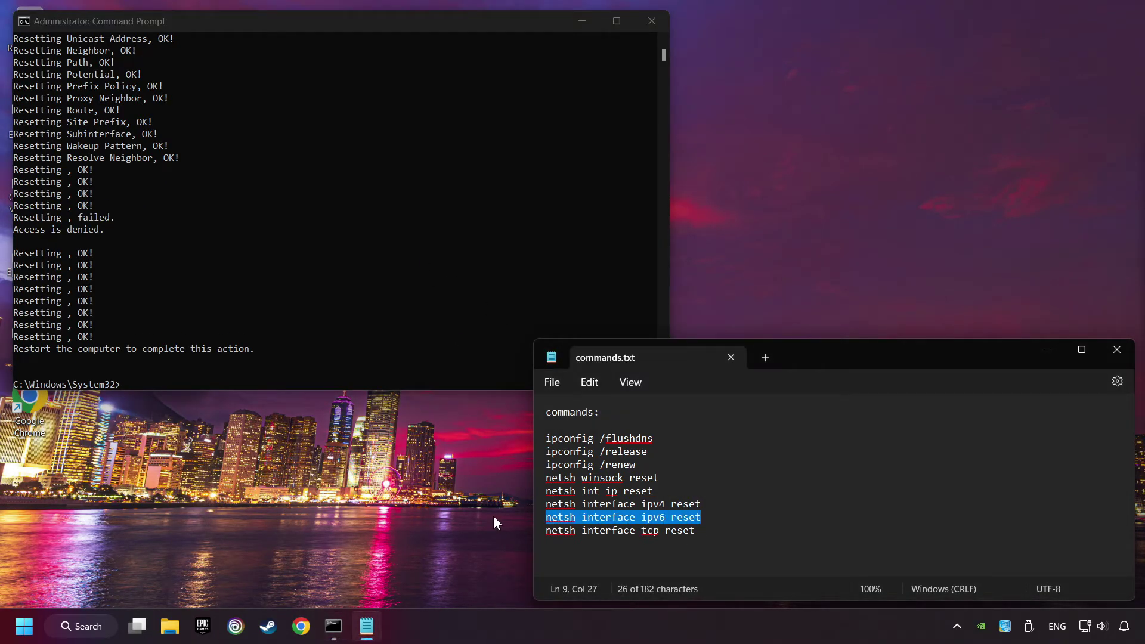
key("ctrl+c")
left_click(356, 276)
key("ctrl+v")
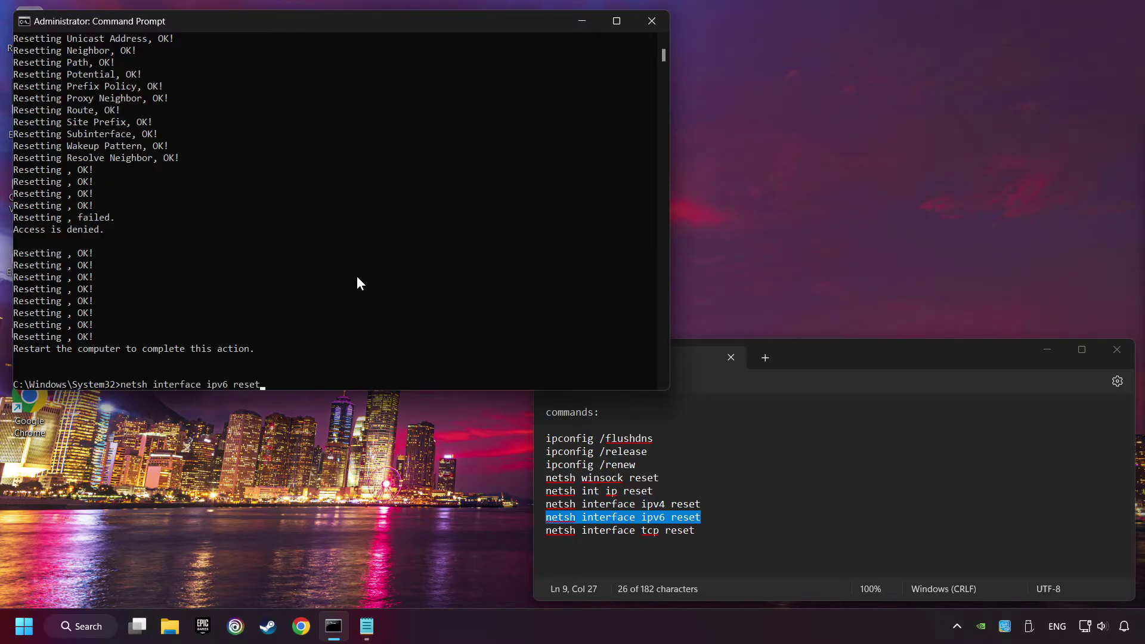
key("Escape")
Step: Copy and run netsh interface tcp reset from the notes
left_click_drag(710, 530, 527, 531)
key("ctrl+c")
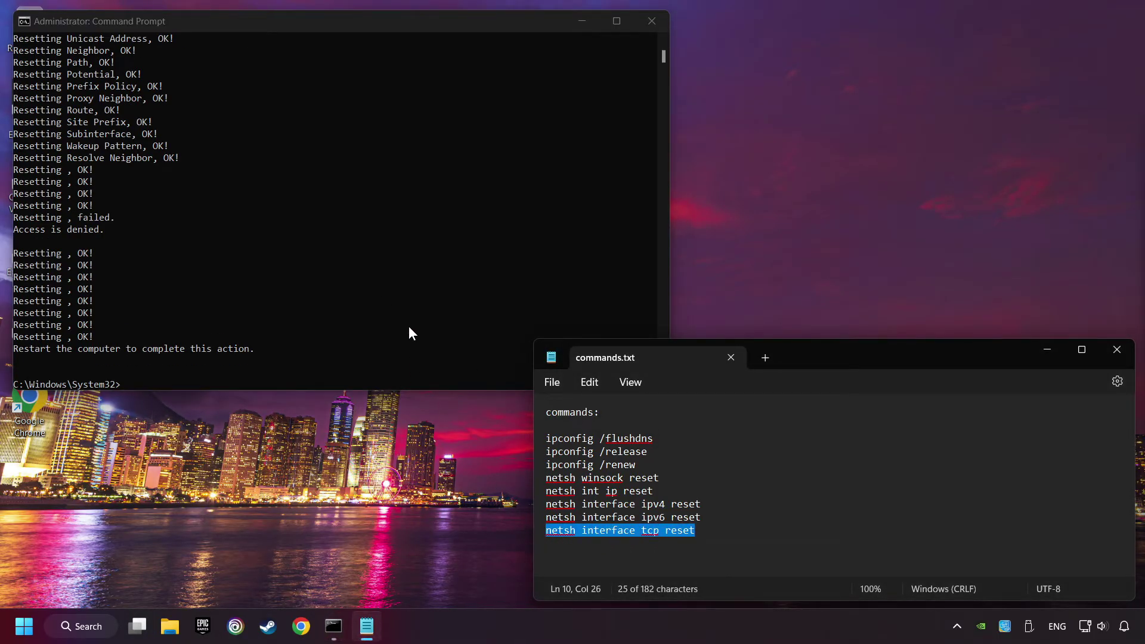
left_click(396, 283)
key("ctrl+v")
key("Return")
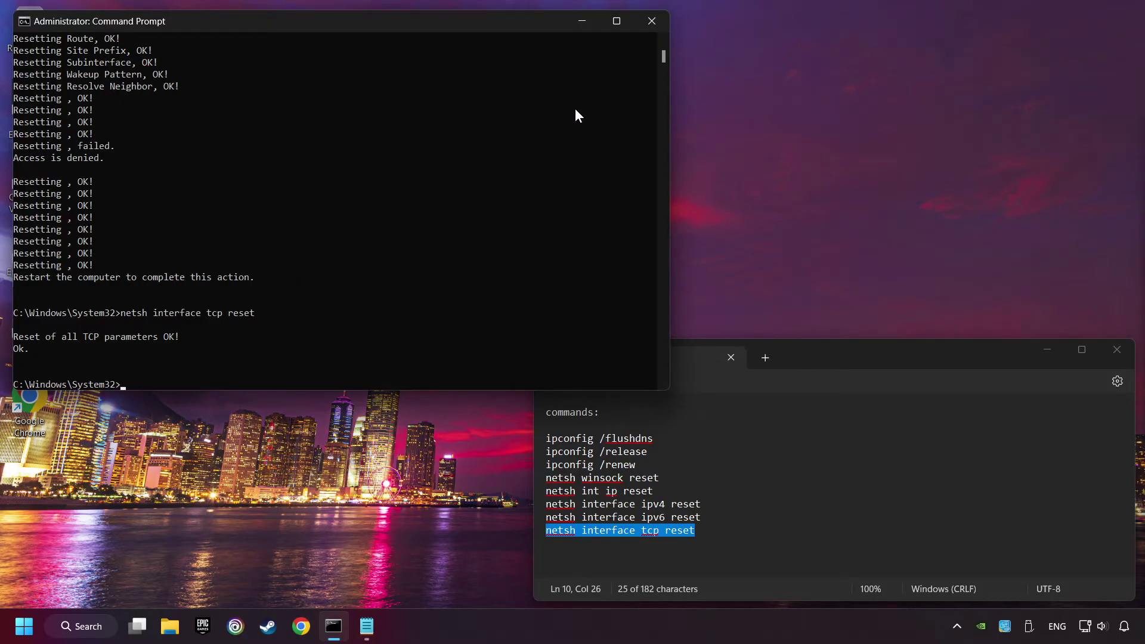
Step: Close Command Prompt and the commands.txt note, then bring up the Start power options
left_click(650, 21)
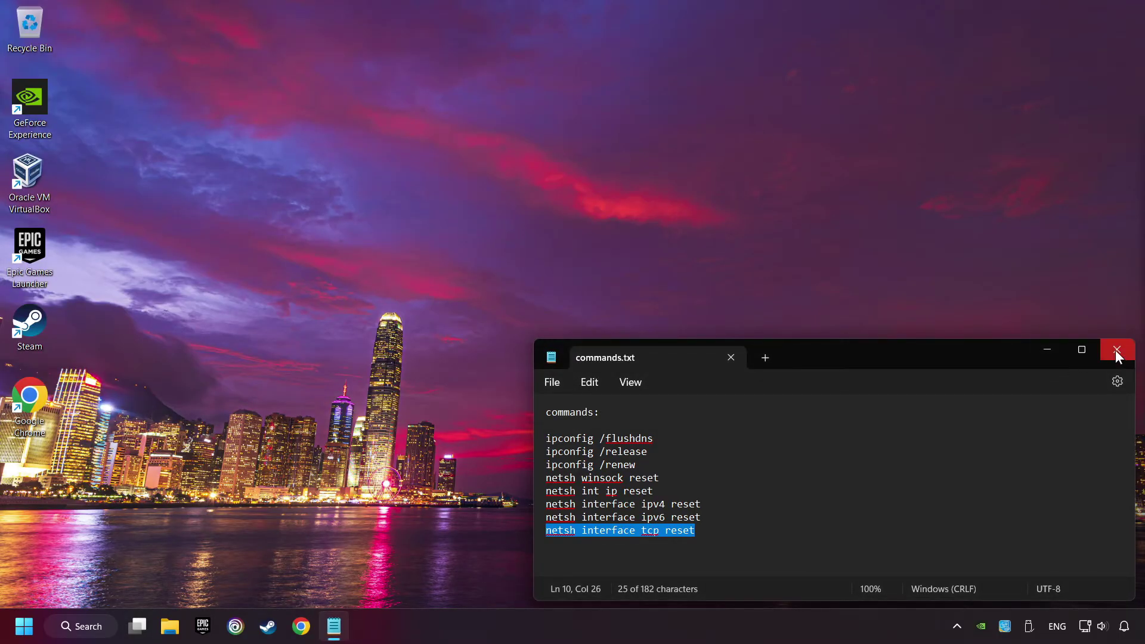
left_click(1116, 349)
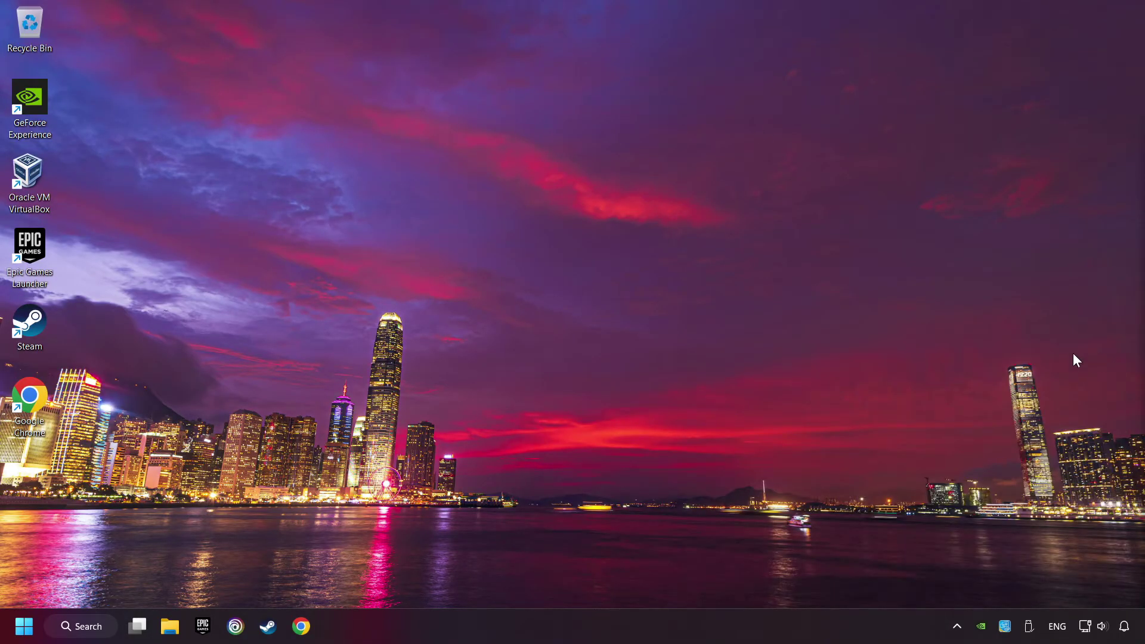
left_click(24, 626)
left_click(434, 574)
Step: Reset all network adapters from Advanced network settings > Network reset and confirm
right_click(1085, 623)
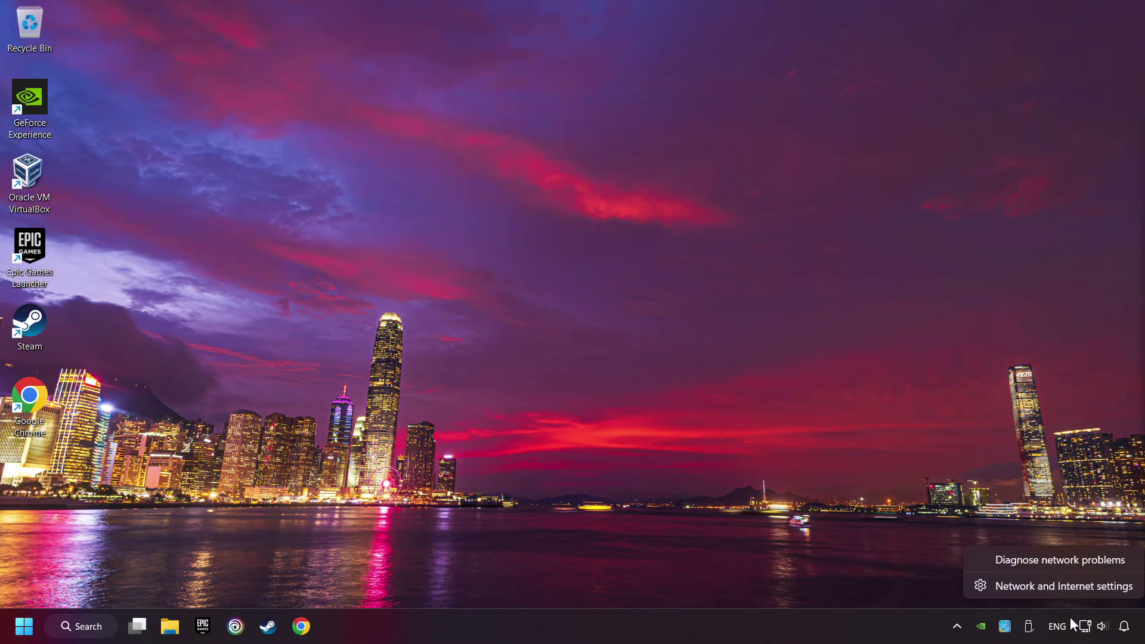
left_click(1040, 585)
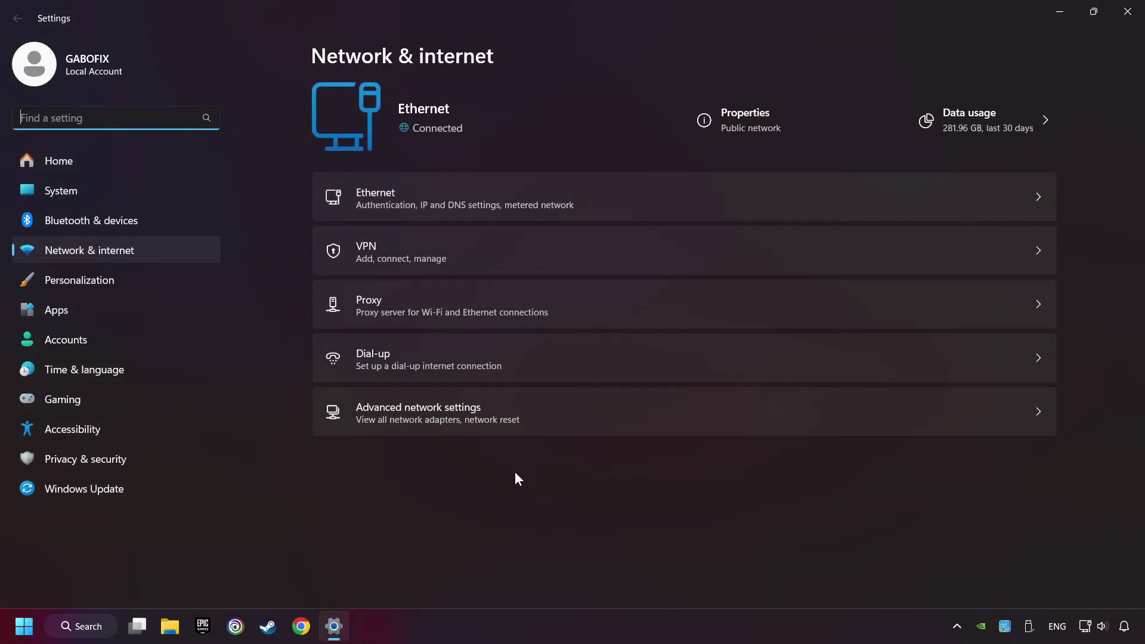
left_click(480, 421)
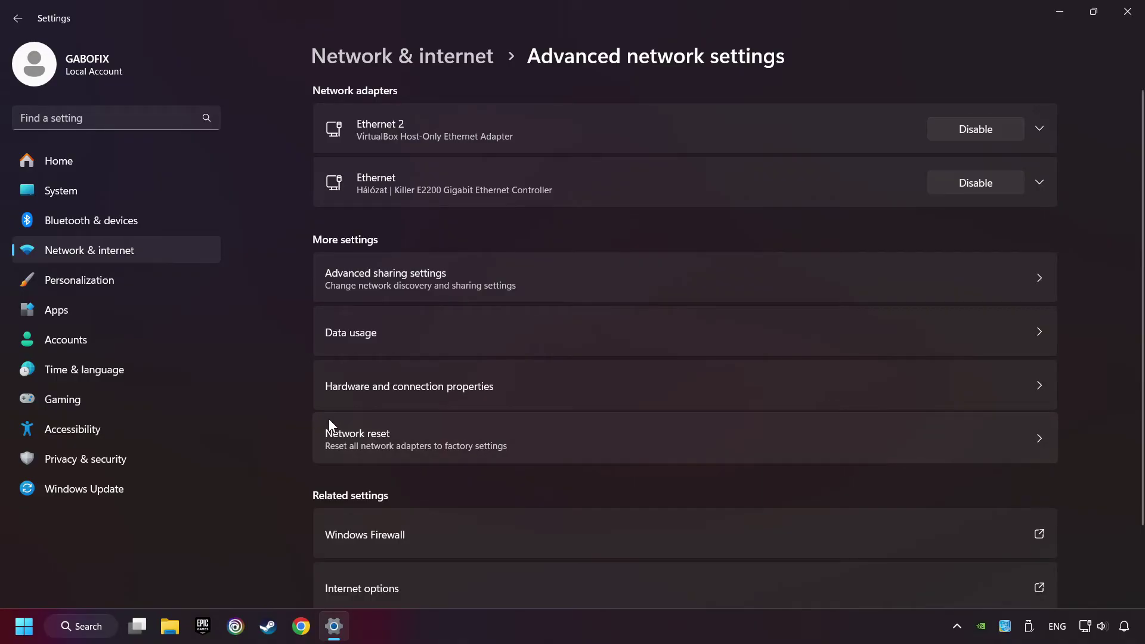
left_click(570, 442)
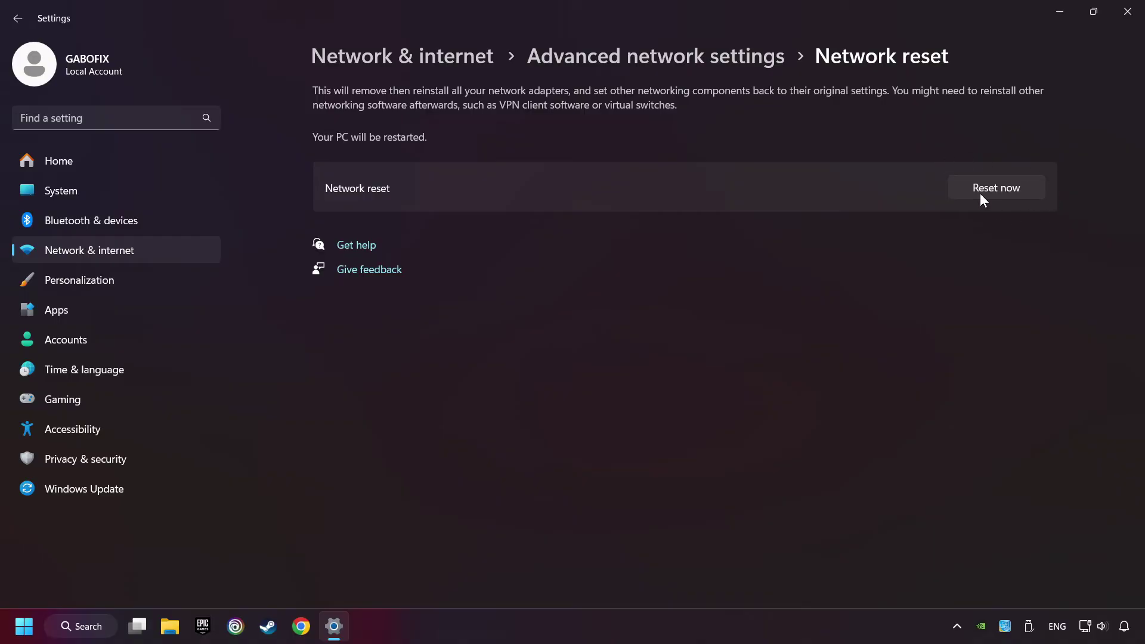
left_click(998, 189)
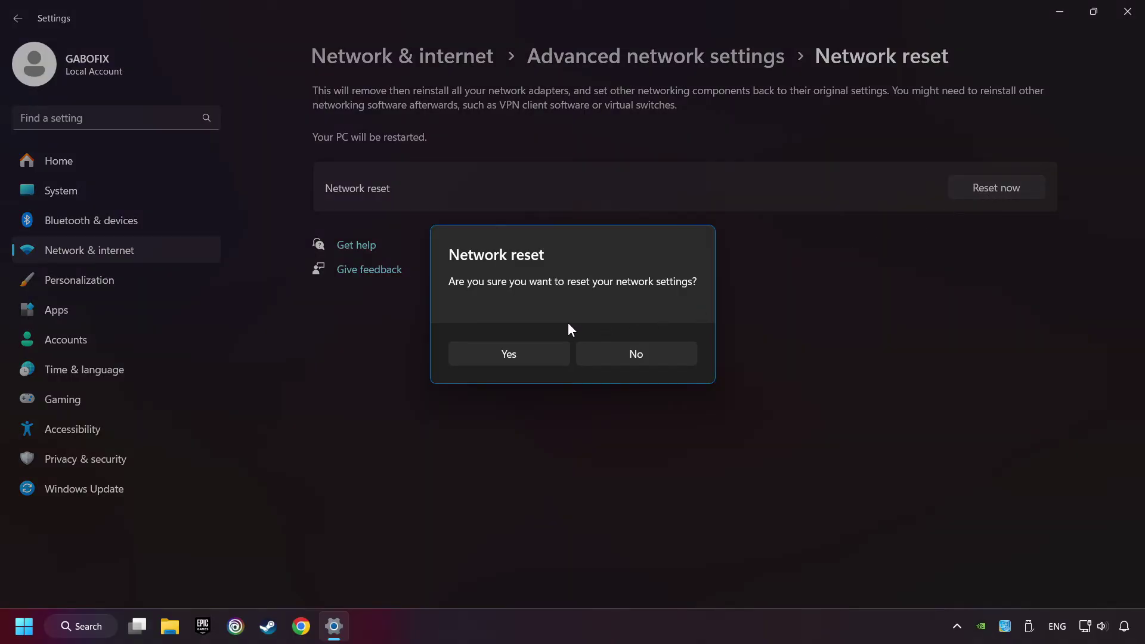
left_click(530, 361)
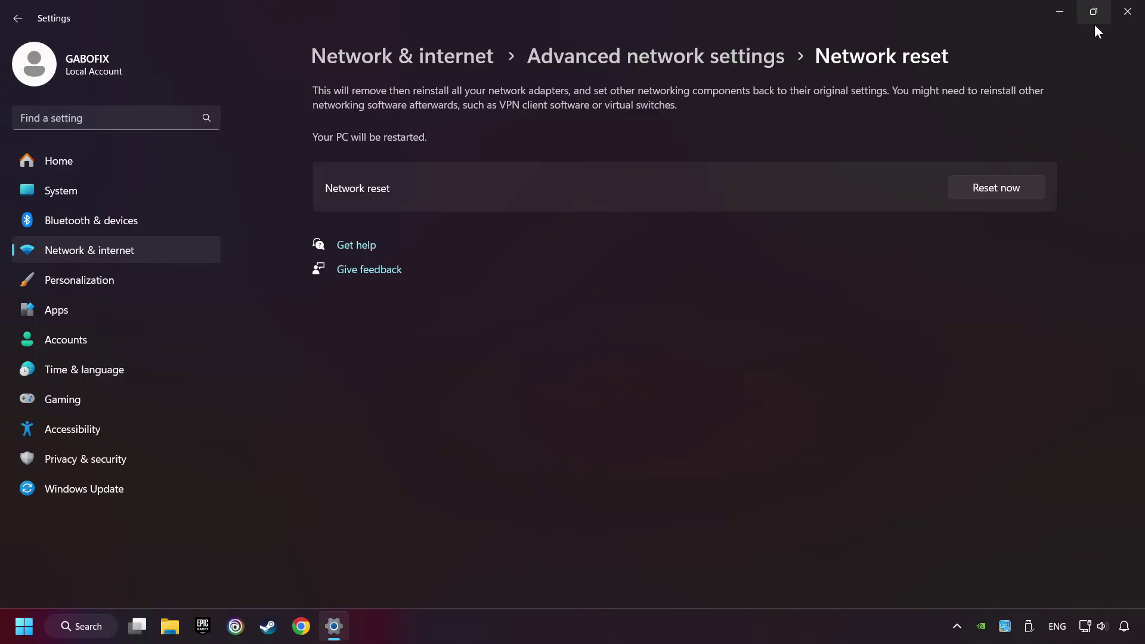
Step: Close Settings and show the Start menu's power options
left_click(1118, 22)
left_click(24, 626)
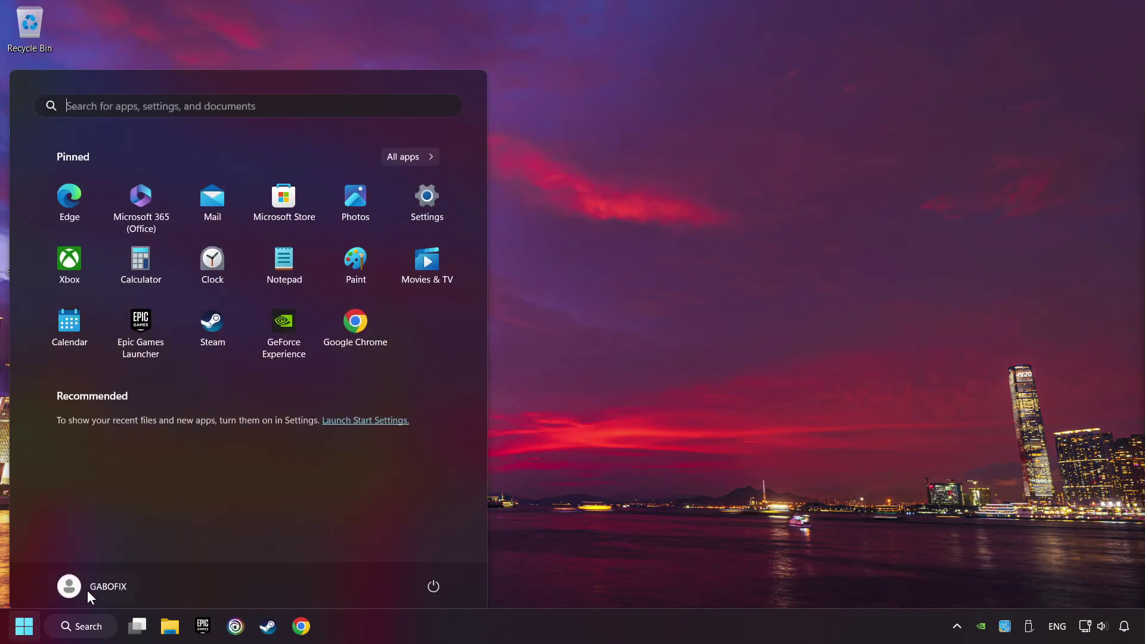
left_click(433, 576)
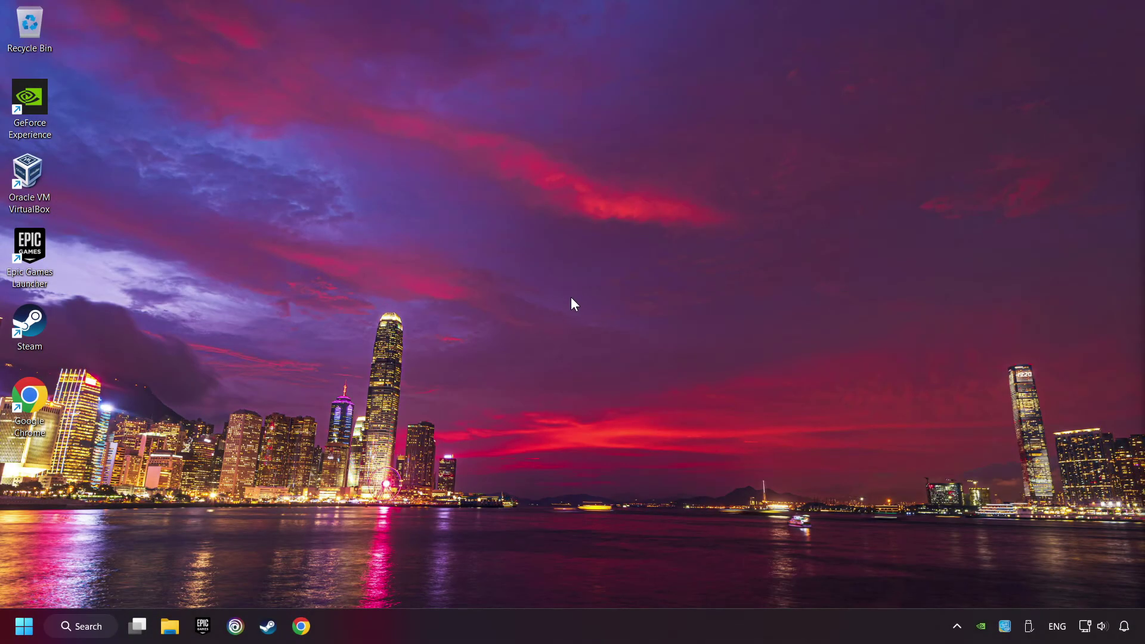
Step: Open Control Panel from search and go to Network and Internet > Network and Sharing Center
left_click(89, 627)
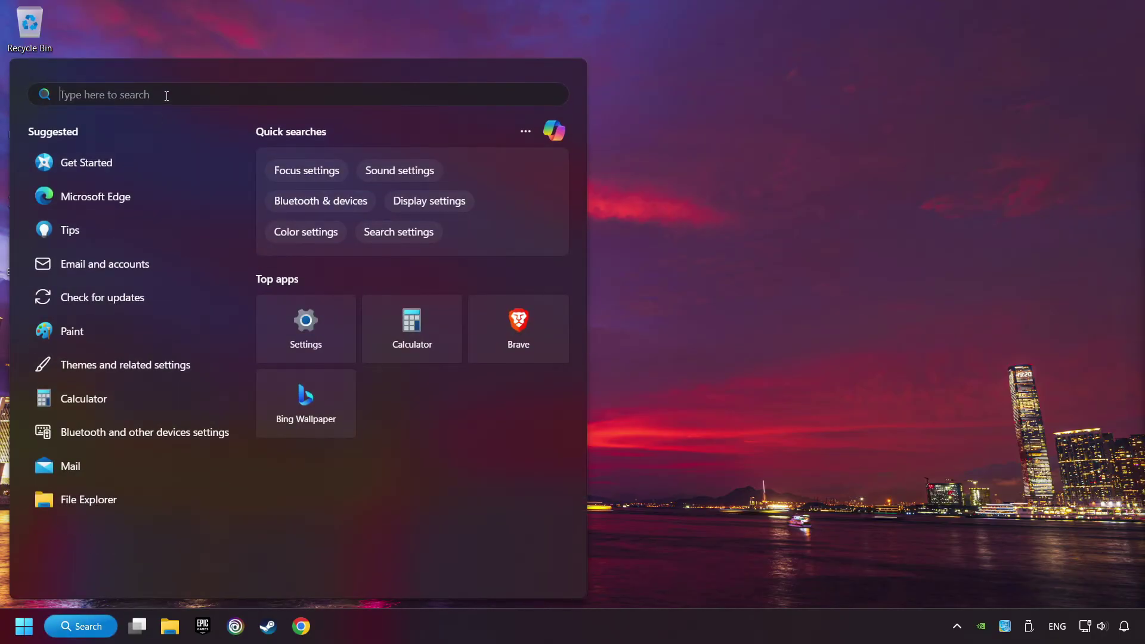
type("control panel")
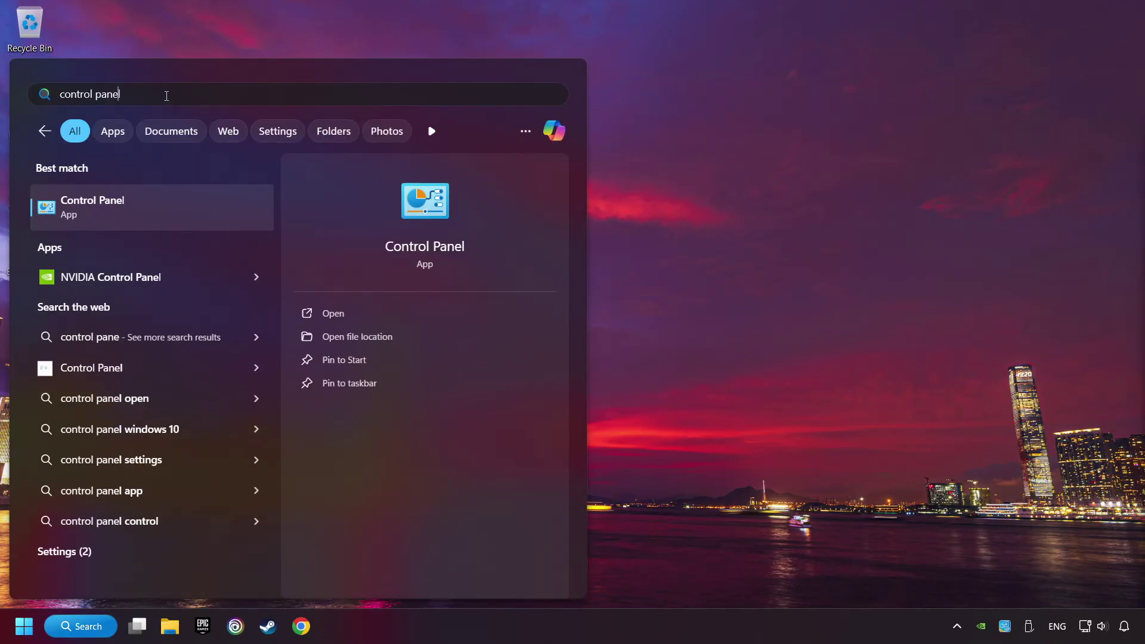
left_click(207, 208)
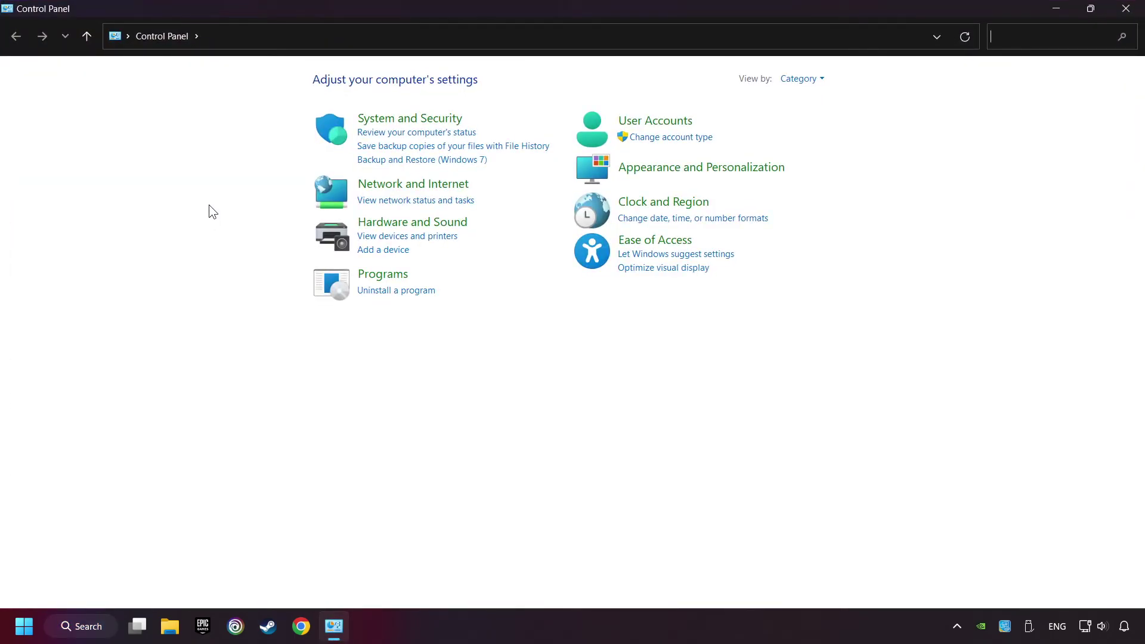
left_click(429, 185)
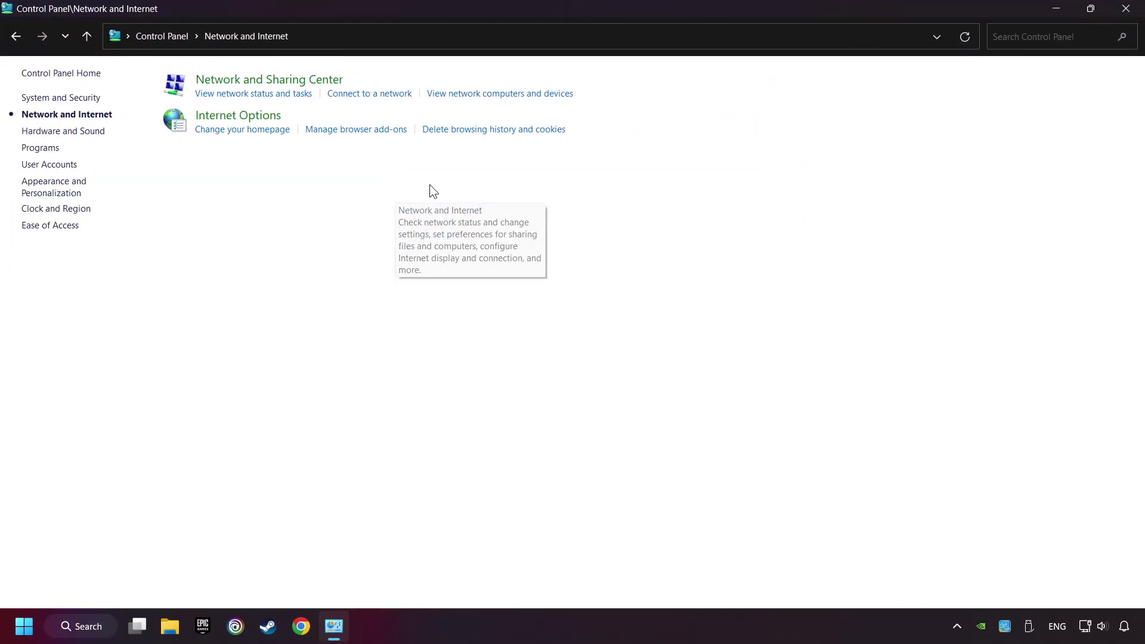
left_click(296, 80)
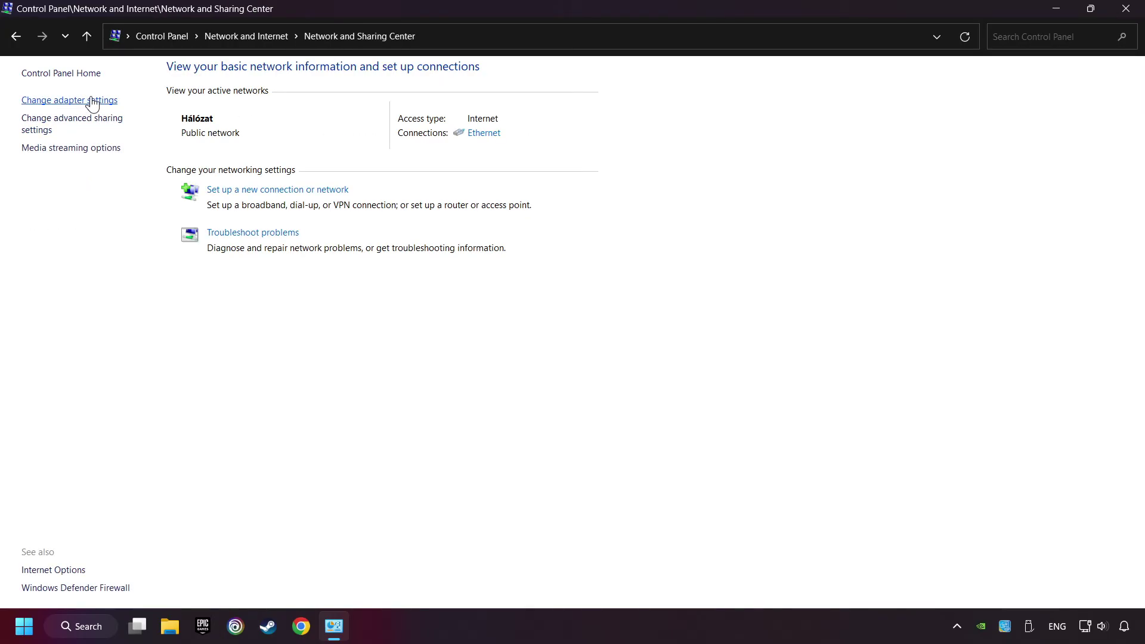
Step: Open the Ethernet adapter's Properties and select Internet Protocol Version 4 (TCP/IPv4)
left_click(109, 101)
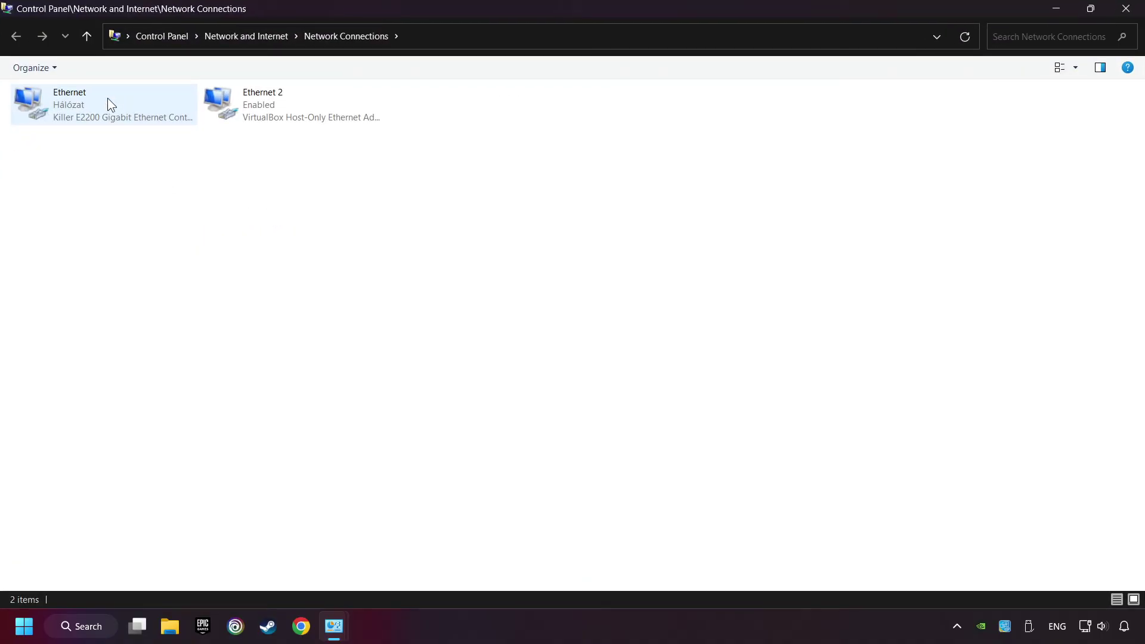
right_click(134, 99)
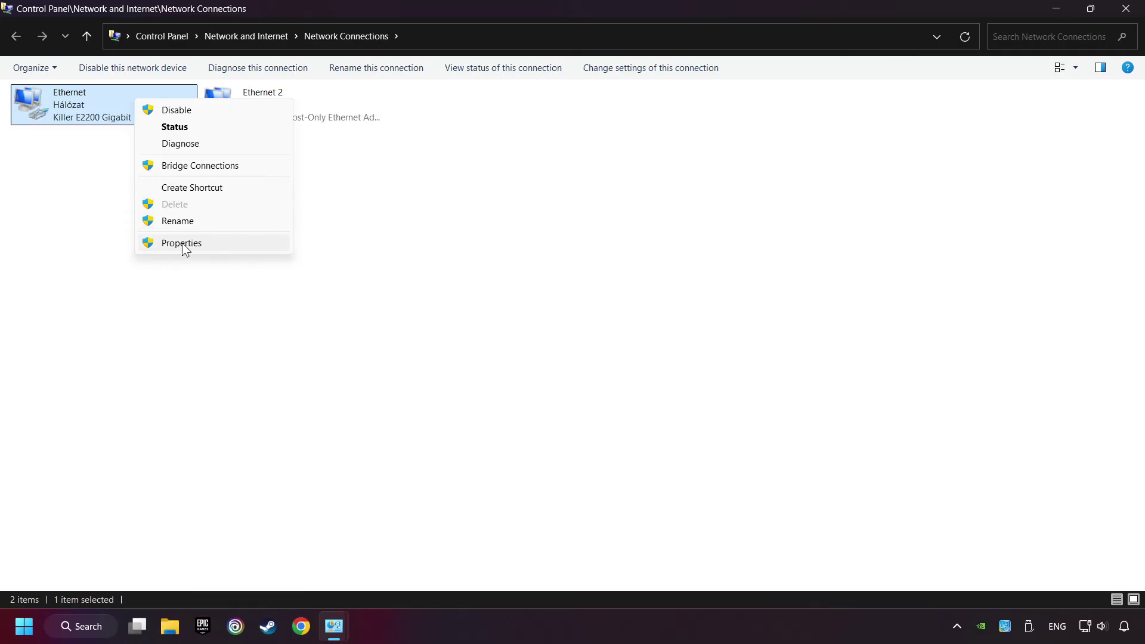
left_click(207, 242)
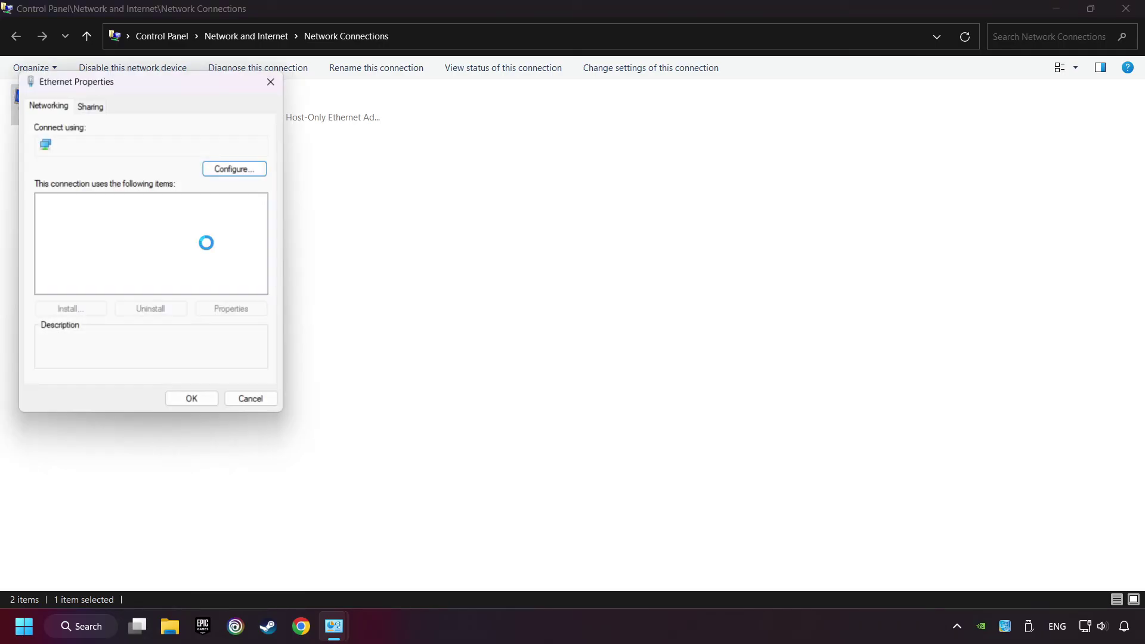
left_click_drag(325, 136, 483, 138)
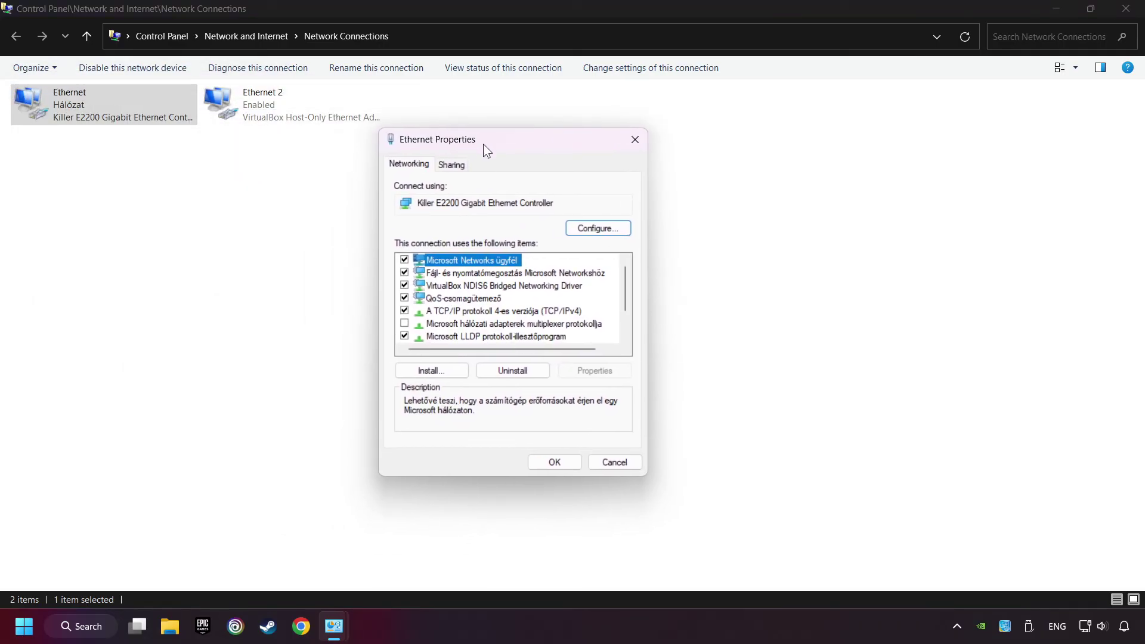
left_click(453, 308)
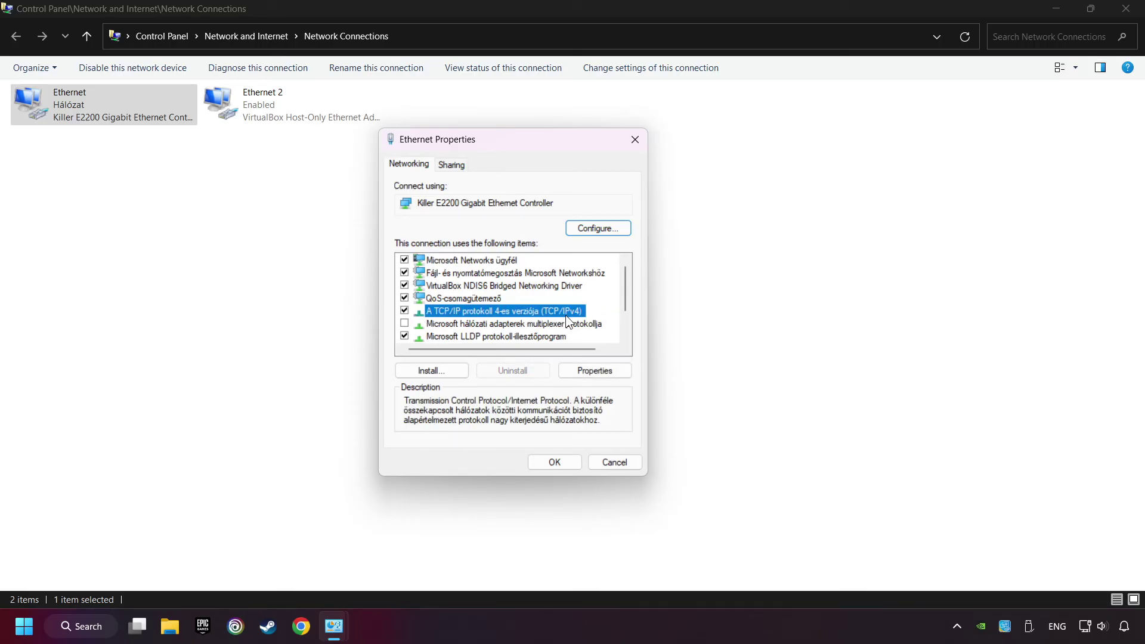
Step: Enter manual DNS servers 8.8.8.8 preferred and 8.8.4.4 alternate in TCP/IPv4 properties, then OK
left_click(606, 374)
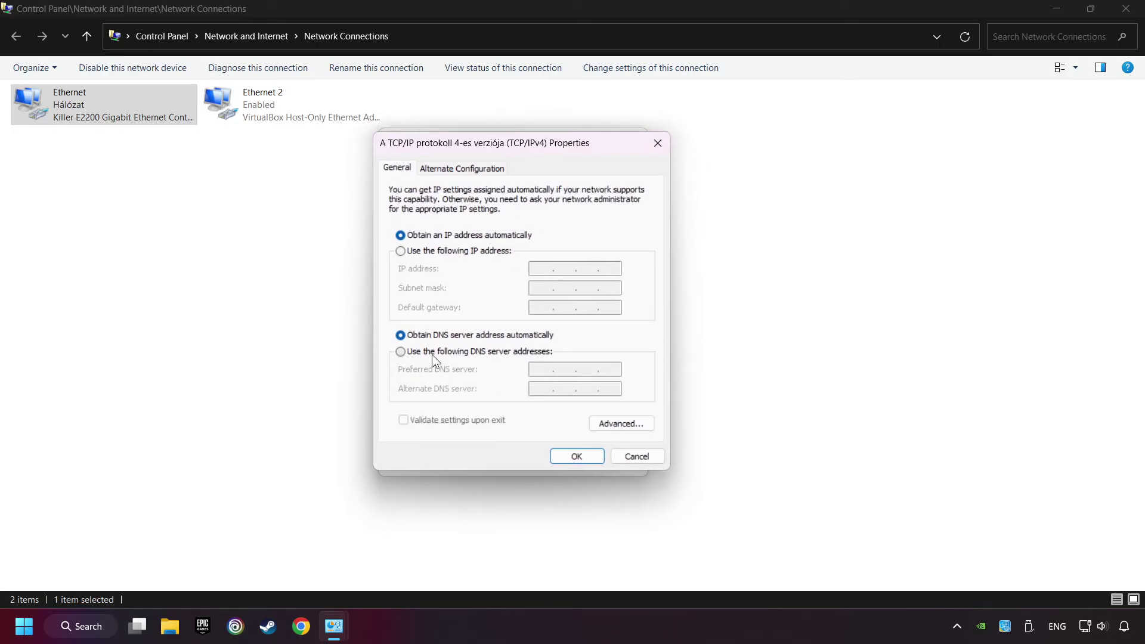
left_click(412, 353)
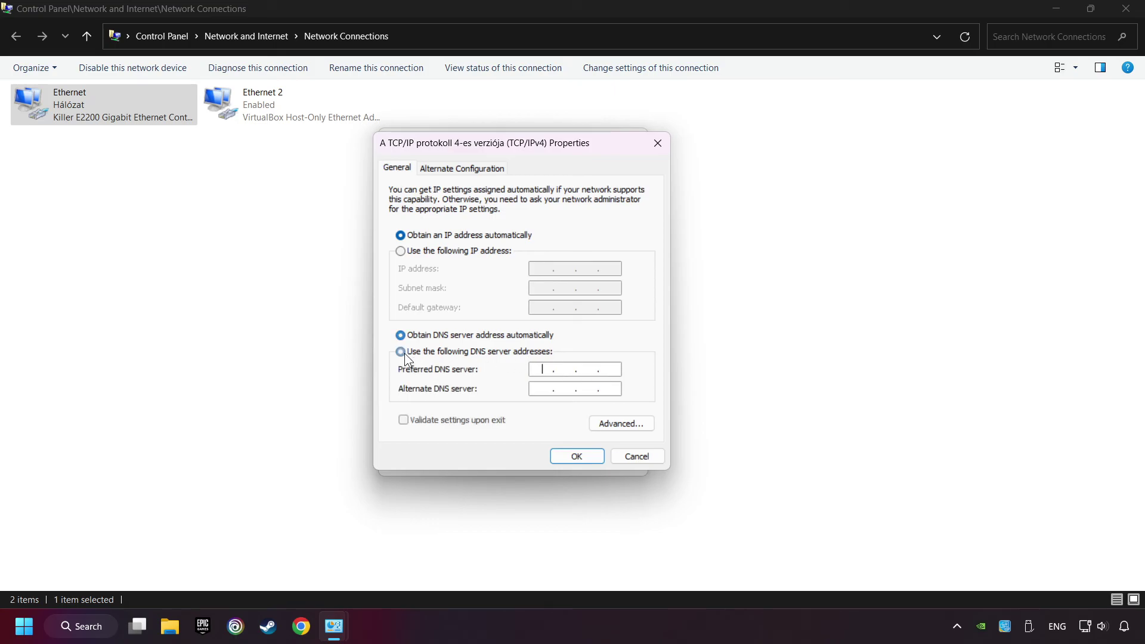
left_click(541, 368)
type("8.8.8.8")
left_click(537, 388)
type("8.8.4.")
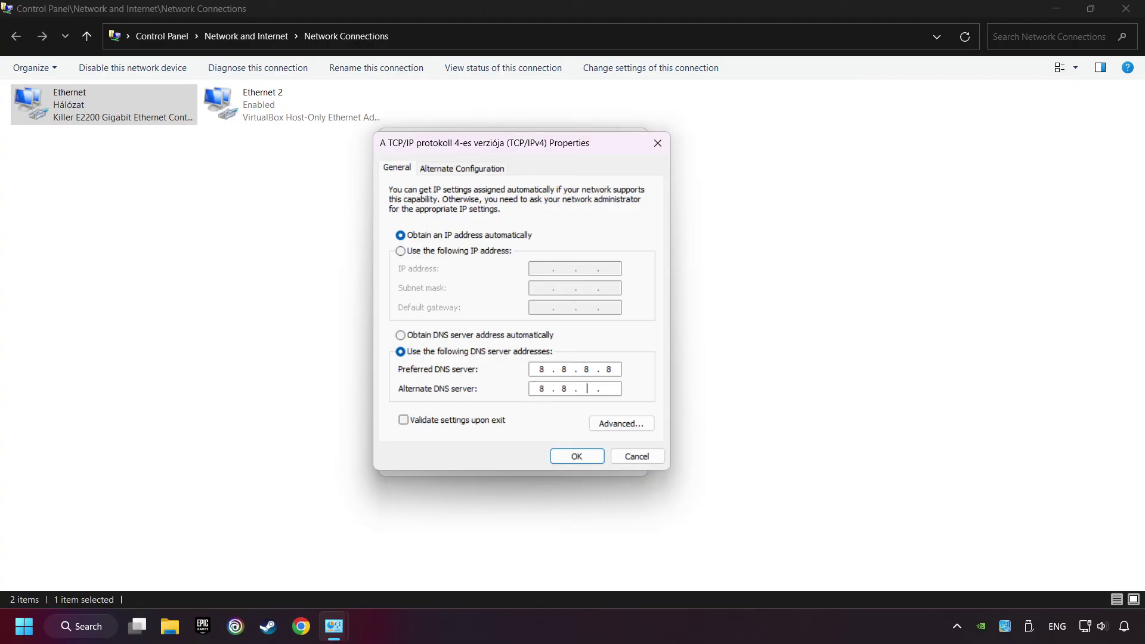
type("4")
left_click(582, 459)
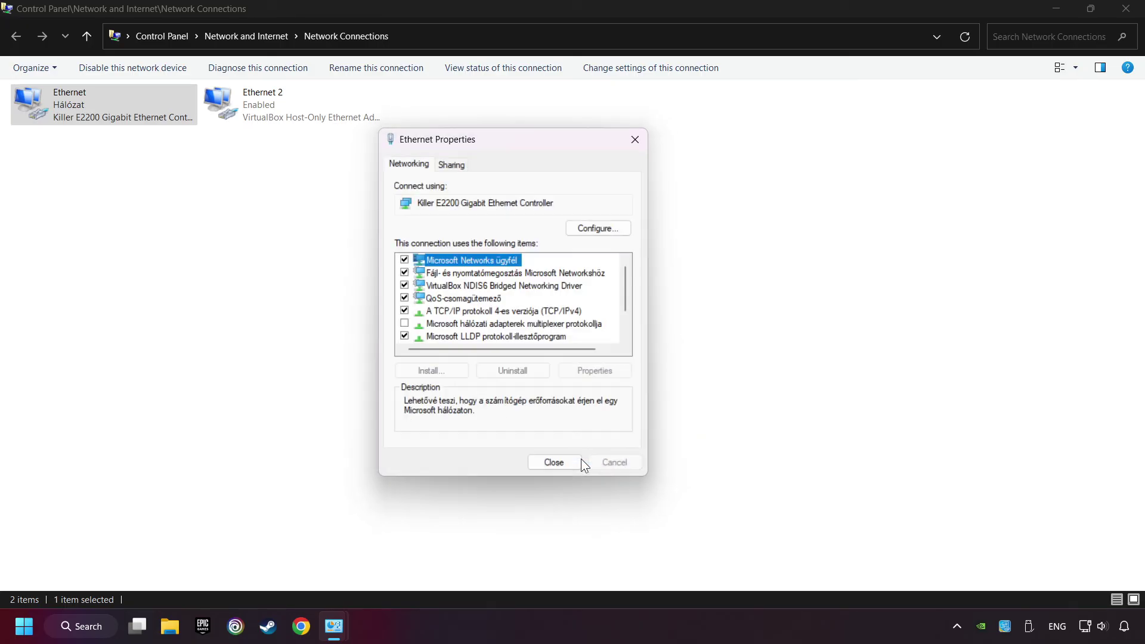
Step: Close the Ethernet Properties dialog and the Network Connections window
left_click(552, 463)
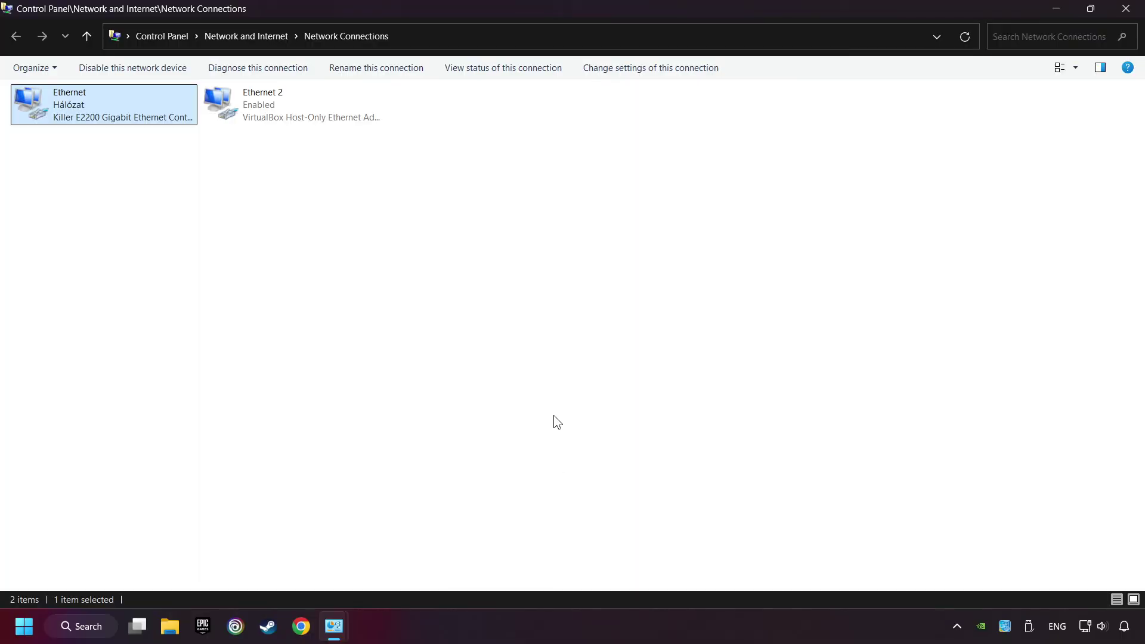
left_click(1128, 8)
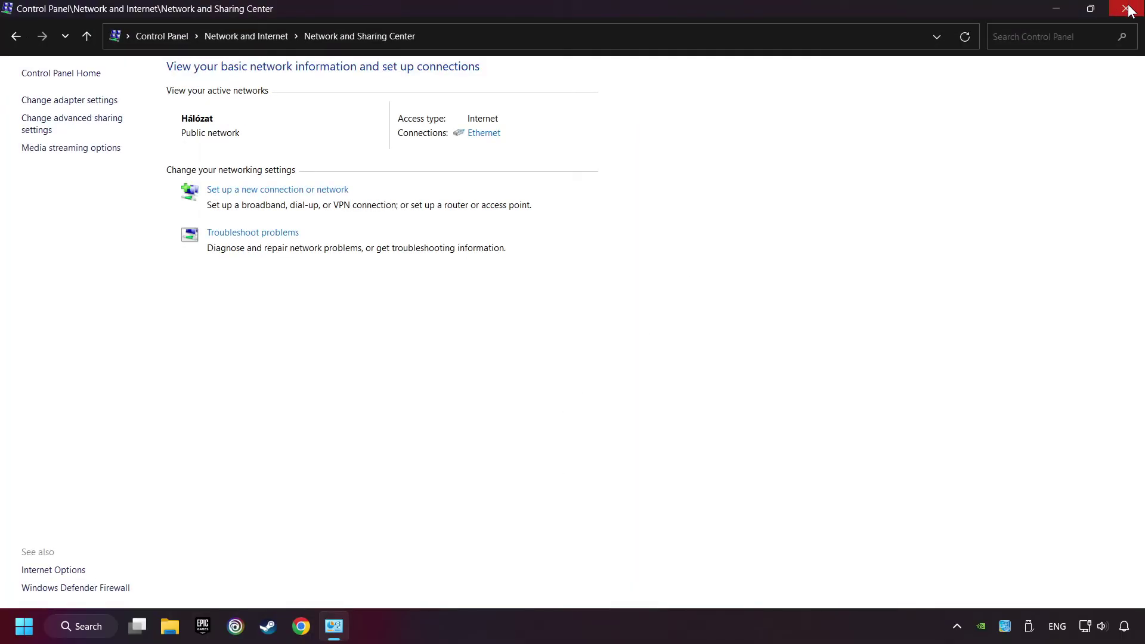